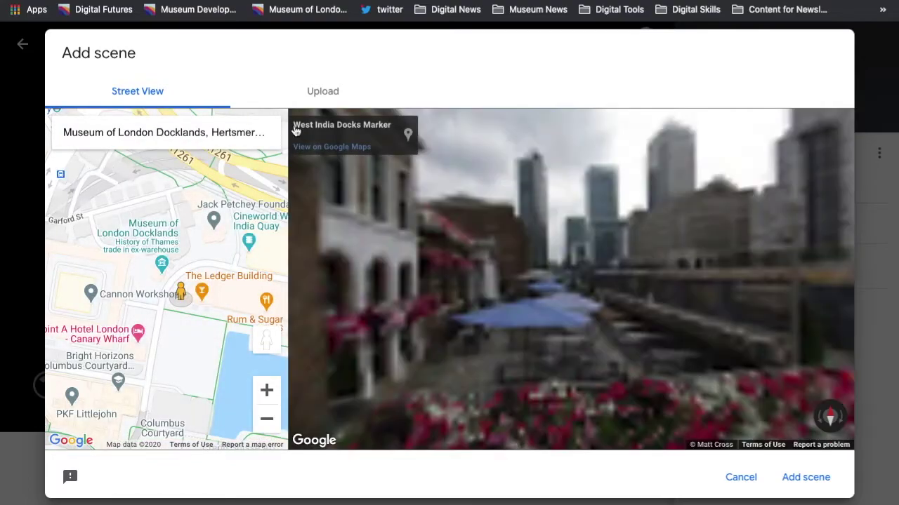
- Move the Street View position outside the Museum of London Docklands and look around the entrance and statue
left_click_drag(181, 294, 220, 284)
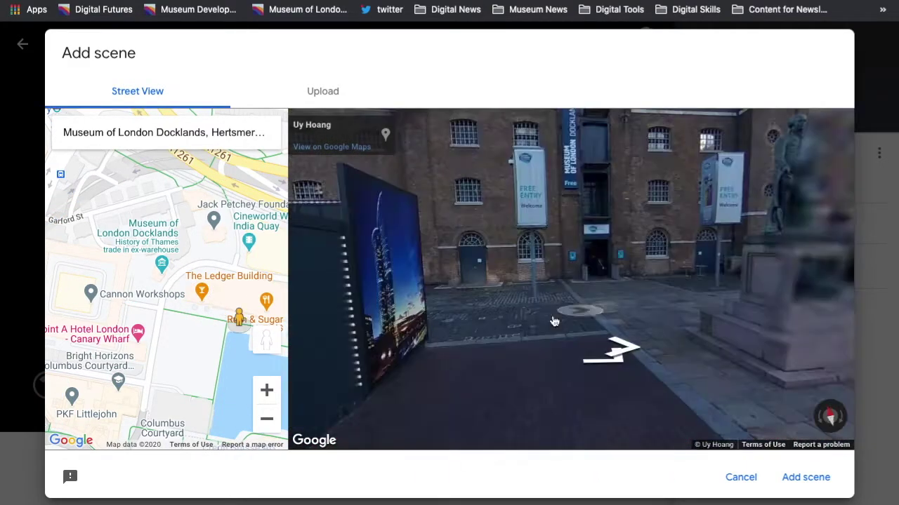
left_click(554, 321)
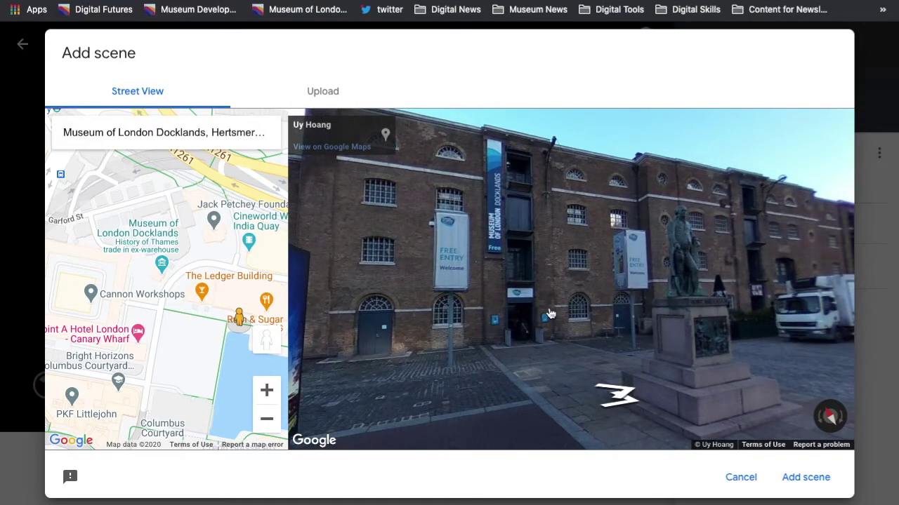
left_click_drag(548, 307, 522, 298)
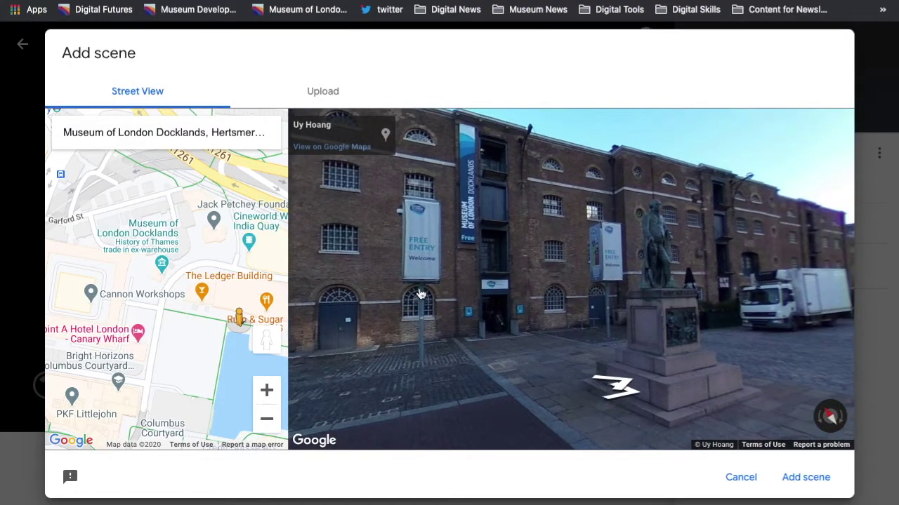
left_click_drag(565, 328, 507, 288)
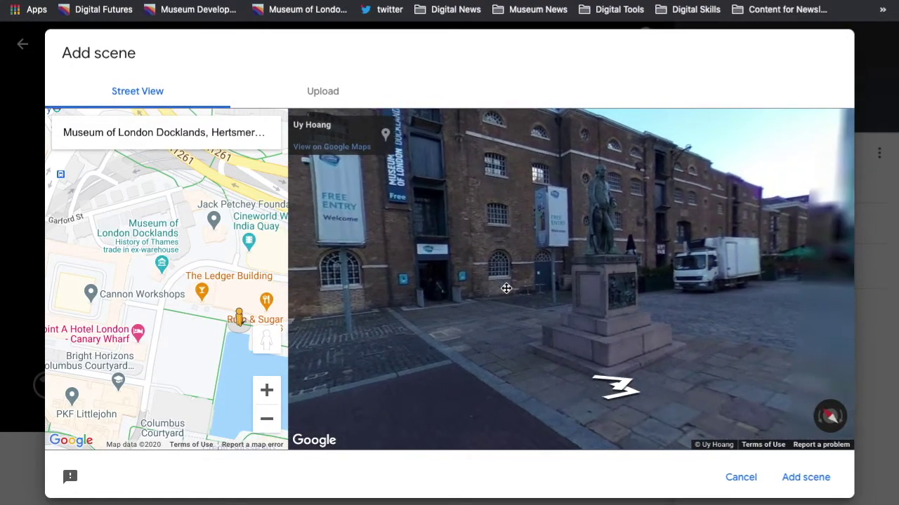
left_click_drag(596, 285, 617, 288)
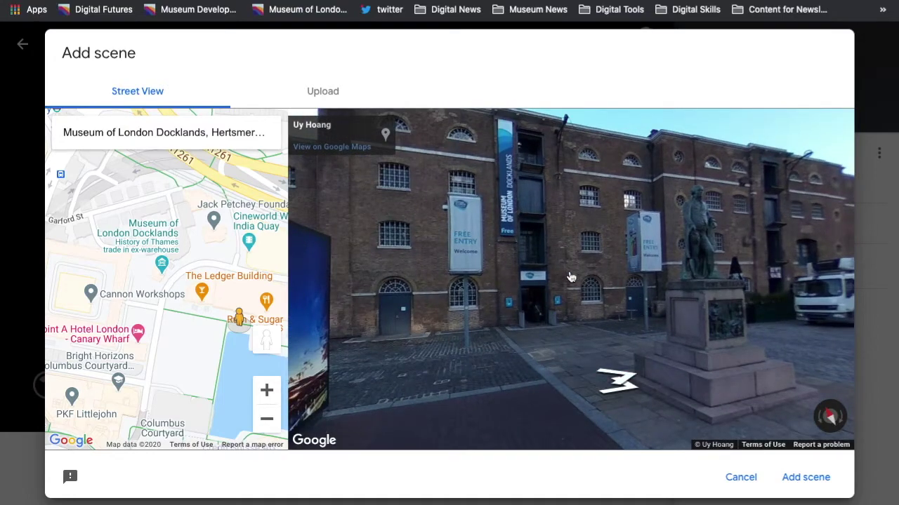
left_click_drag(579, 275, 558, 274)
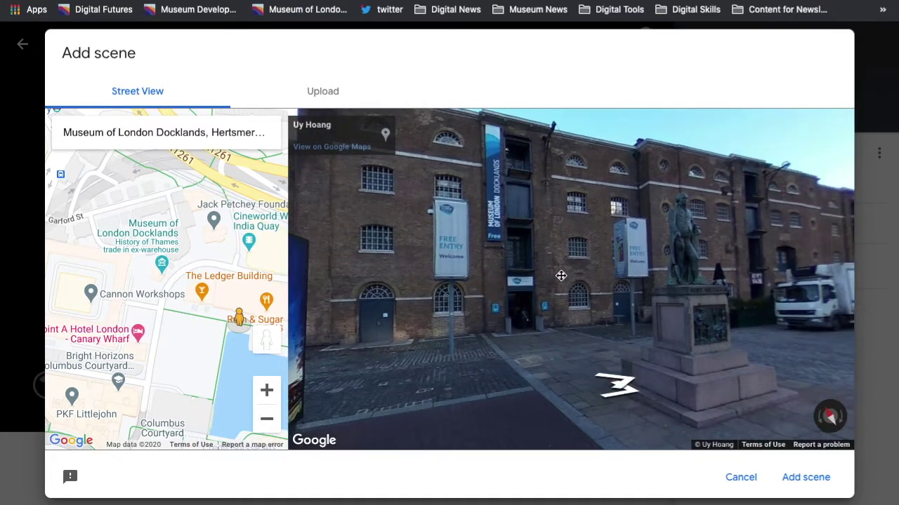
- Upload the 360 photo IMG_5889.JPG from the Desktop and add it as a scene
left_click(330, 98)
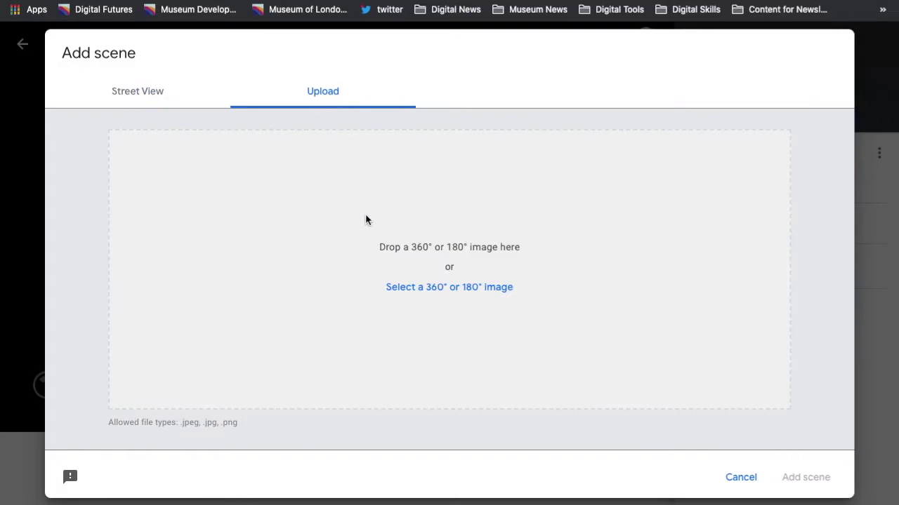
left_click(432, 291)
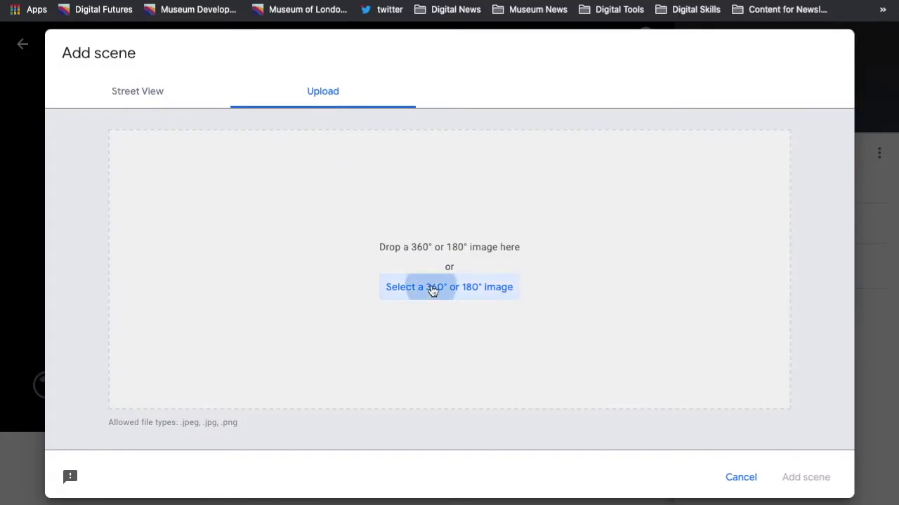
left_click(227, 88)
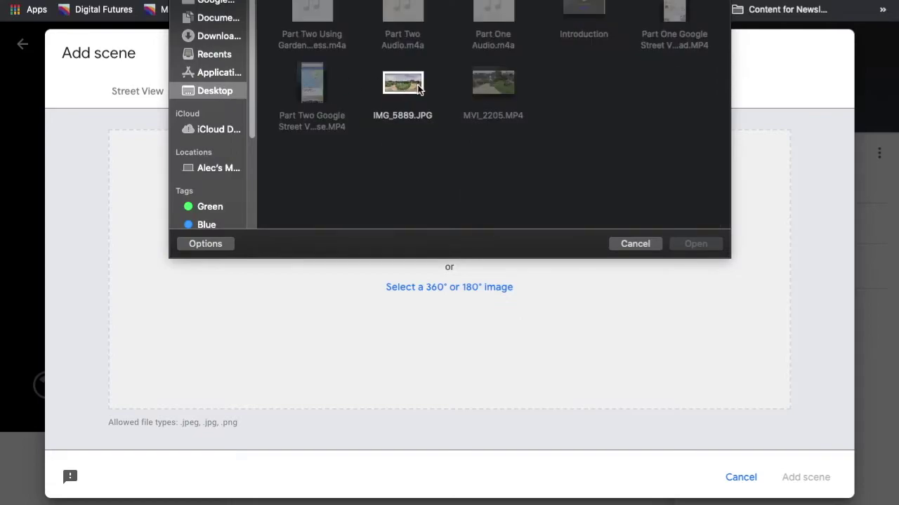
left_click(411, 84)
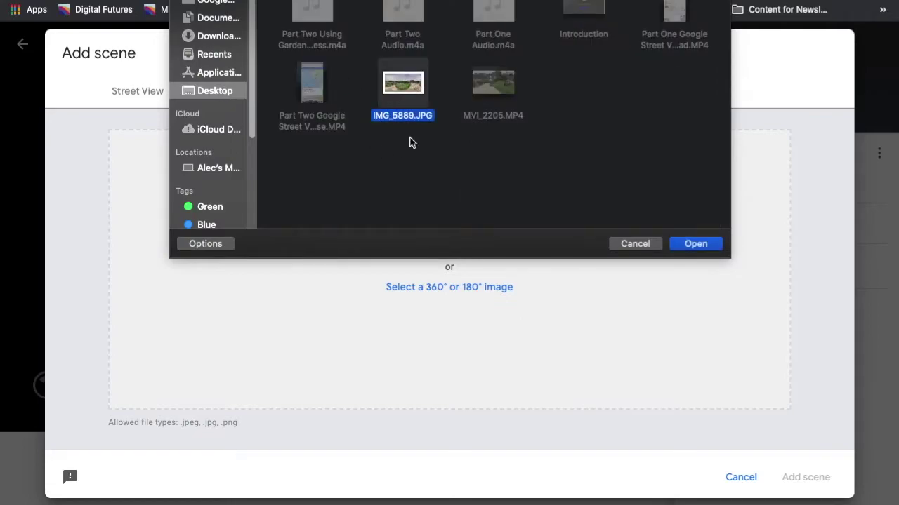
left_click(693, 244)
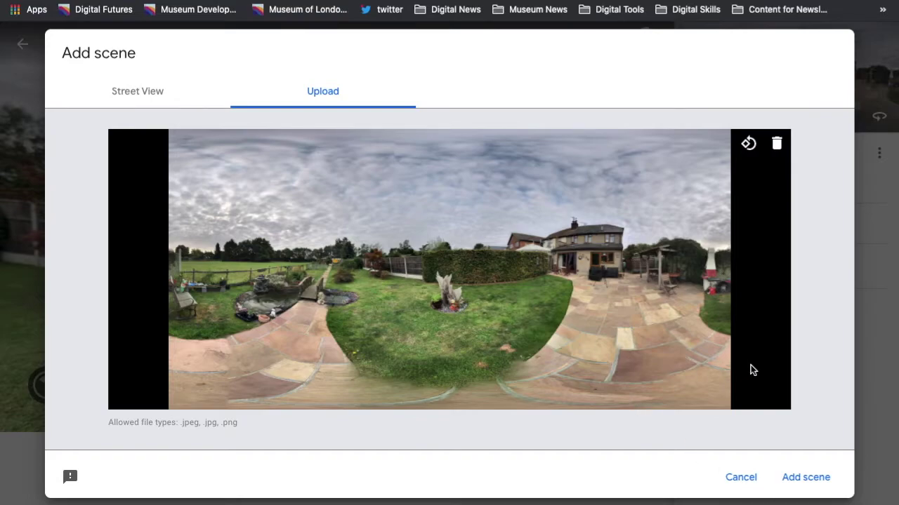
left_click(806, 477)
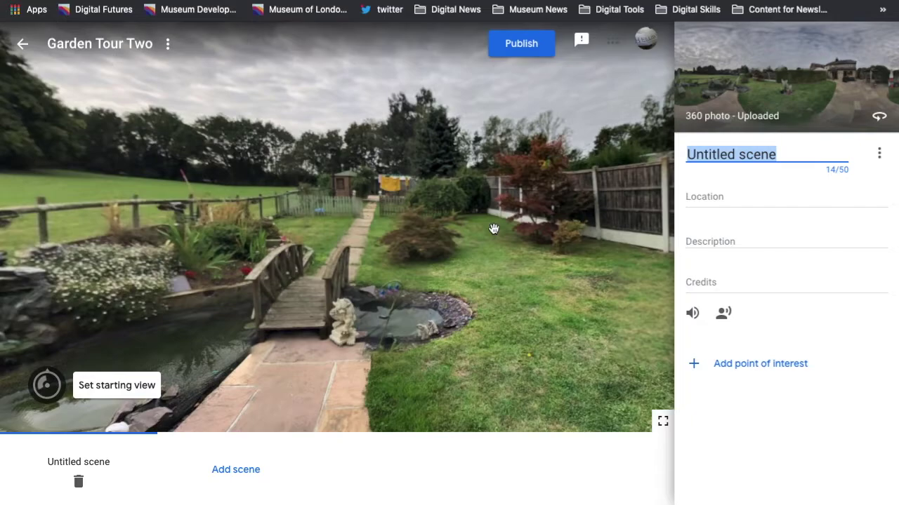
- Name the uploaded scene "British Garden" and set its location to Essex
left_click_drag(367, 312, 423, 233)
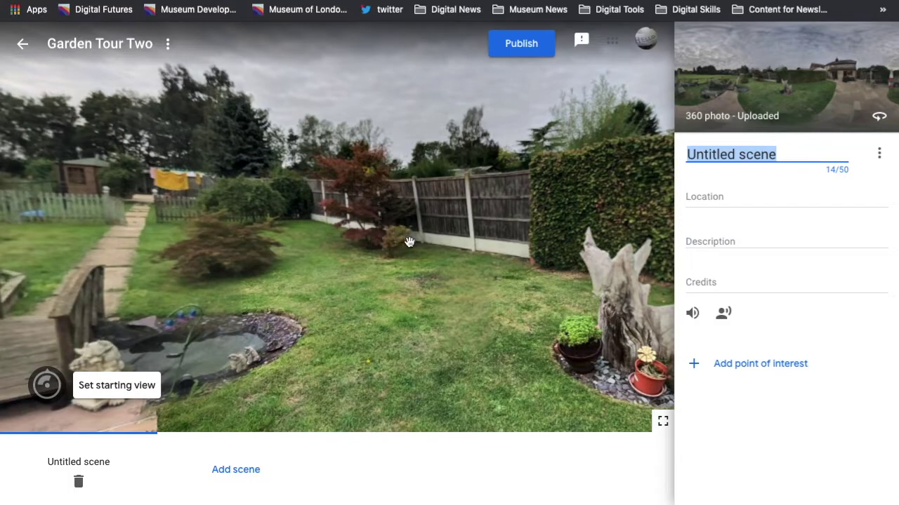
left_click_drag(407, 263, 408, 224)
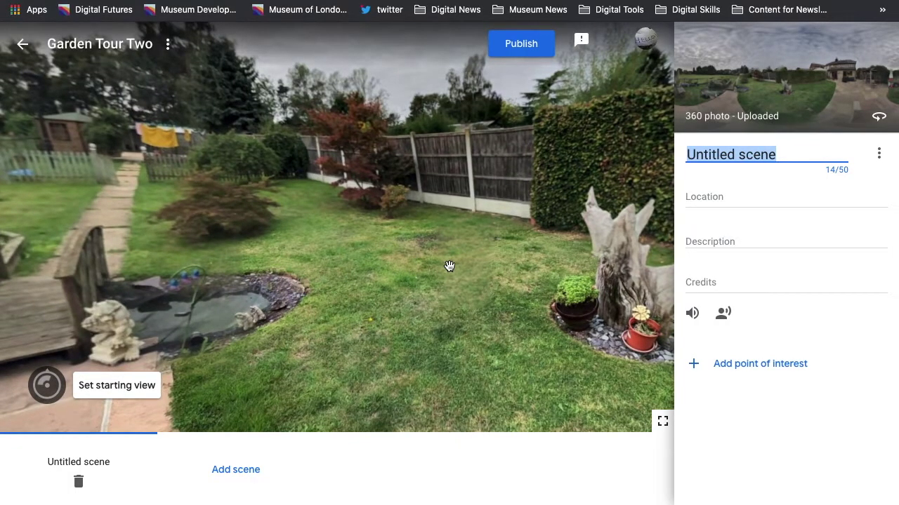
left_click_drag(202, 166, 309, 168)
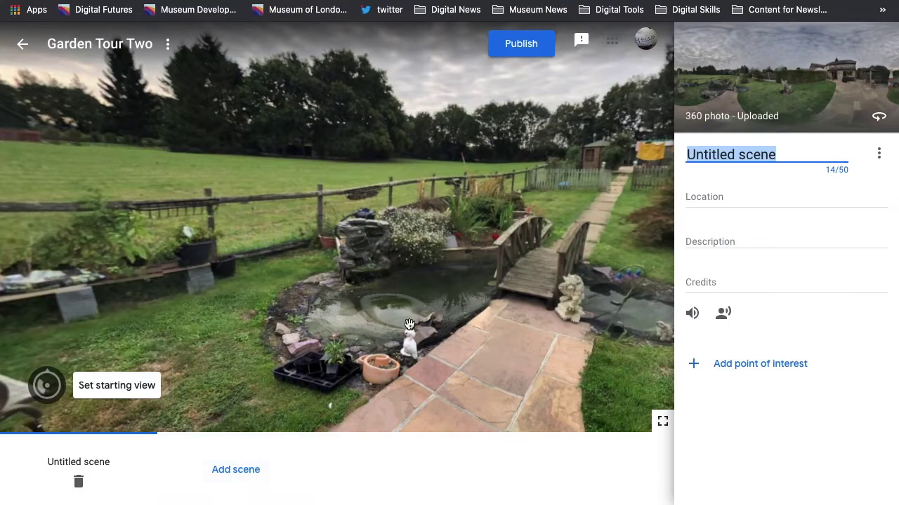
left_click_drag(416, 331, 326, 271)
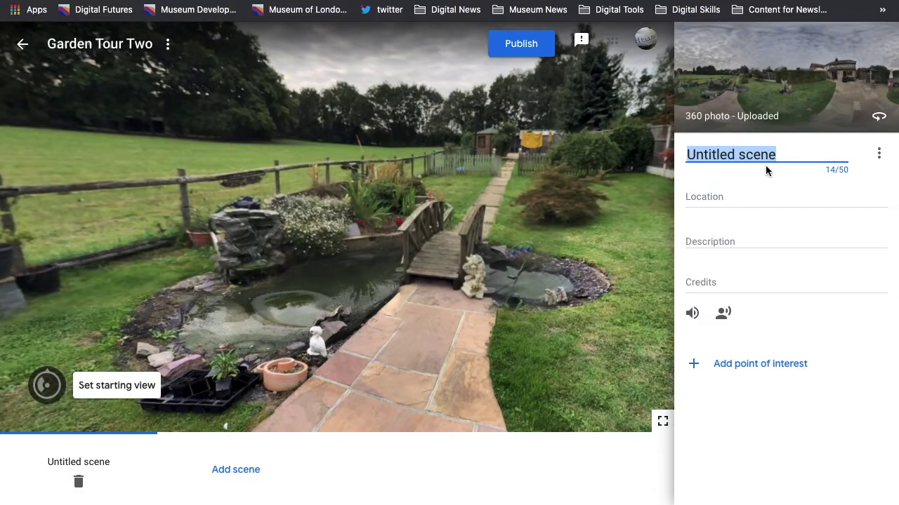
type("British B")
key("BackSpace")
type("Garden")
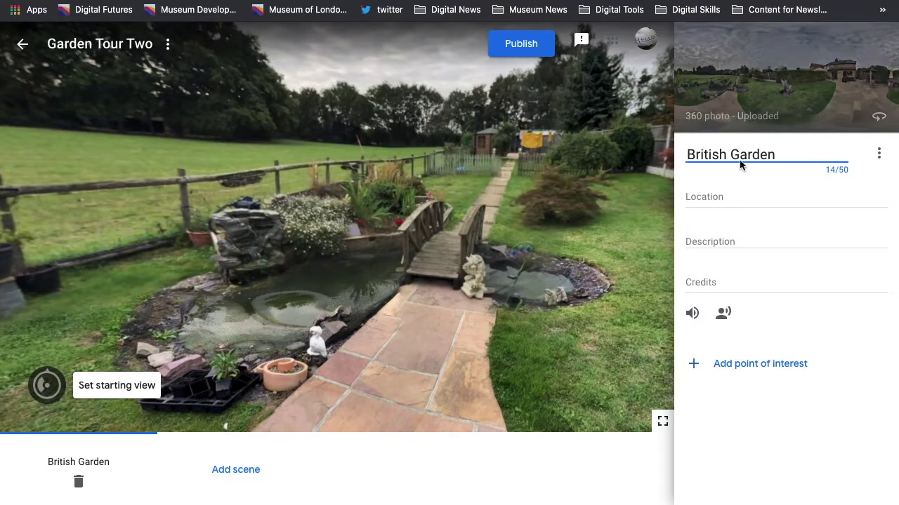
left_click(725, 203)
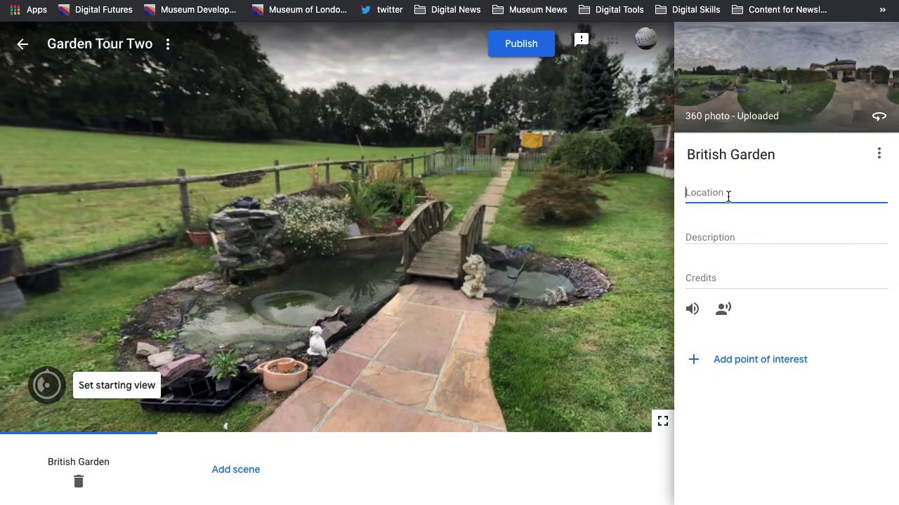
type("Essex")
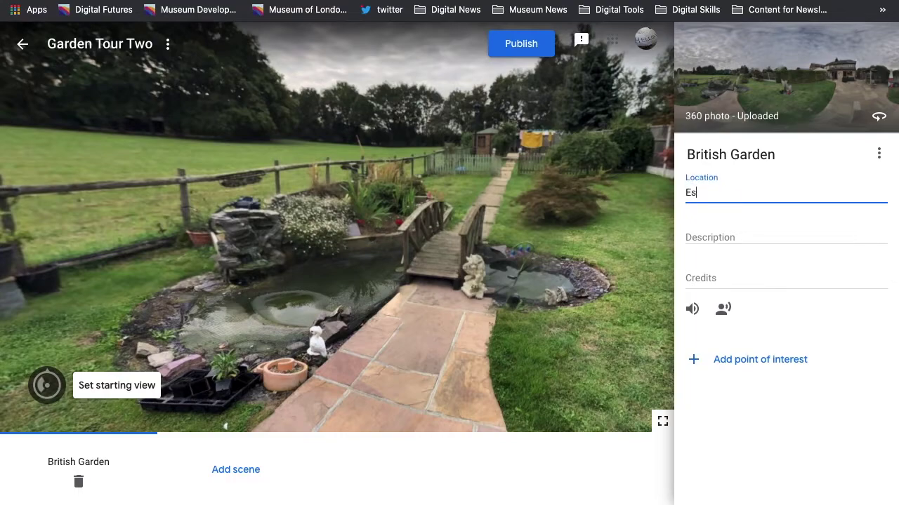
- Enter "This is a recreation of a typical British garden" as the scene's description
left_click(713, 231)
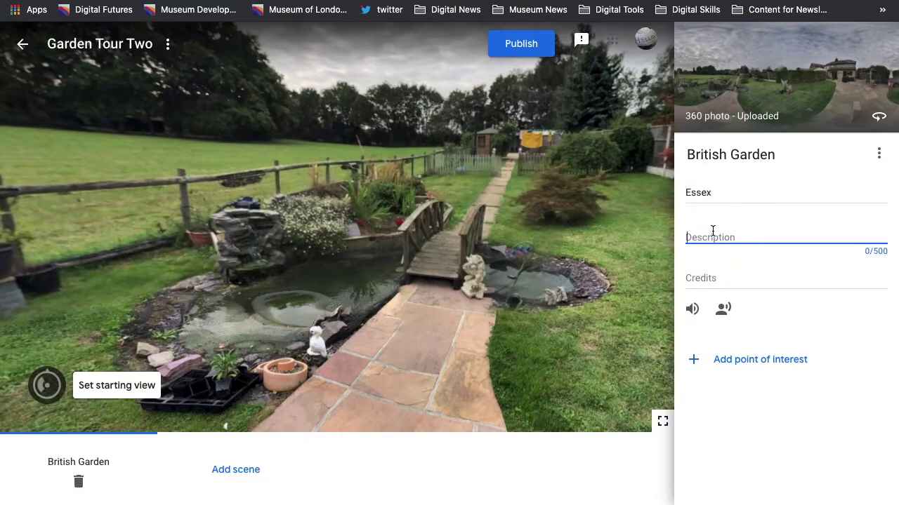
type("TThe")
key("BackSpace")
key("BackSpace")
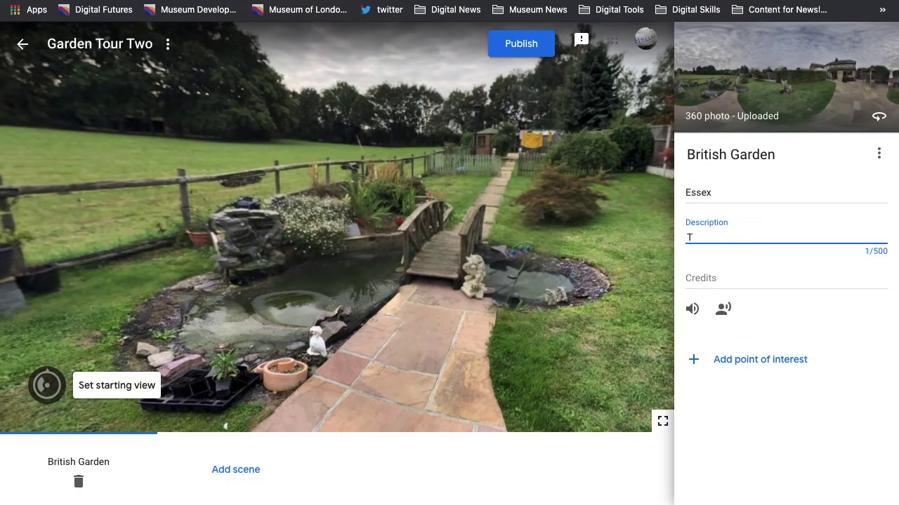
type("is a recreation of ")
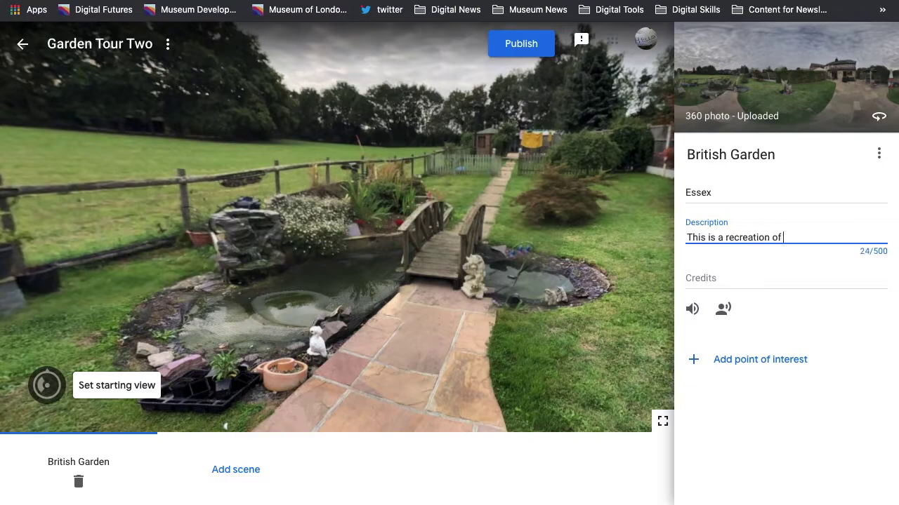
type("a typical British garden")
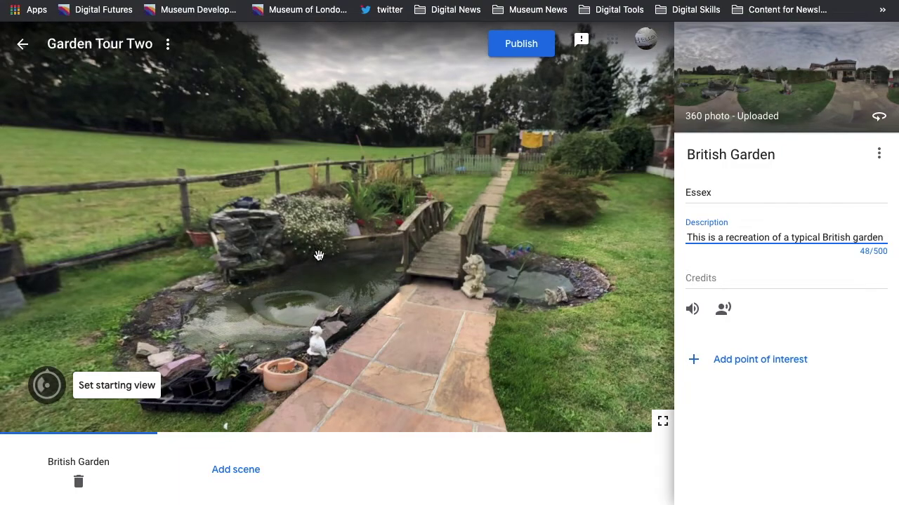
left_click(690, 315)
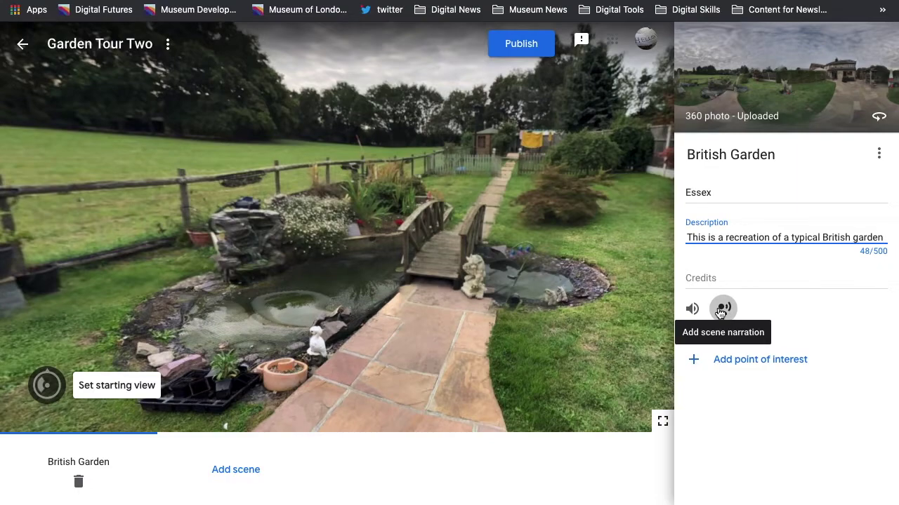
- Set and save the scene's starting view so it faces the house, patio and wooden pergola
left_click_drag(544, 254, 496, 219)
left_click_drag(562, 247, 211, 138)
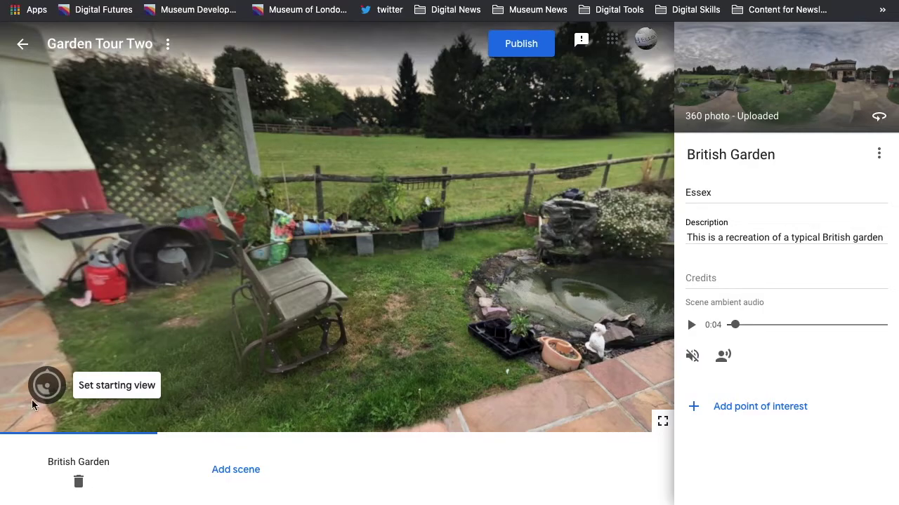
left_click_drag(394, 195, 326, 203)
left_click_drag(509, 208, 415, 214)
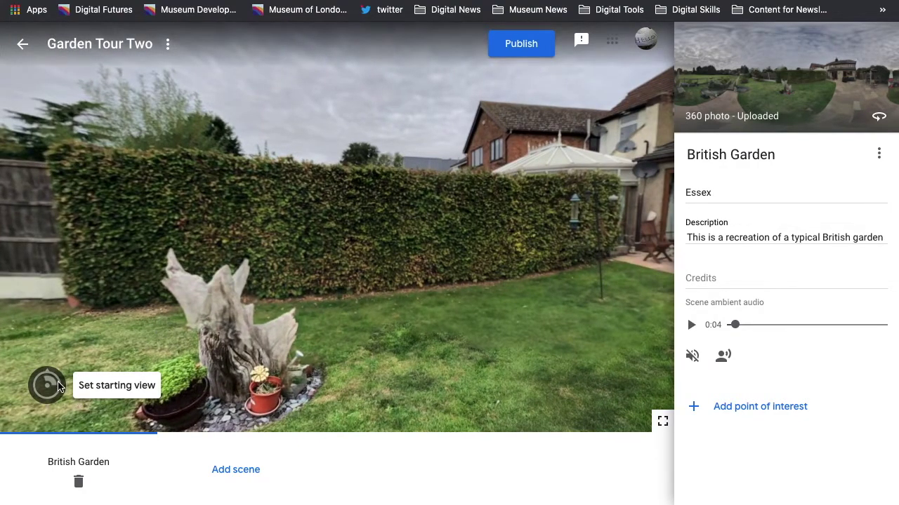
left_click(113, 395)
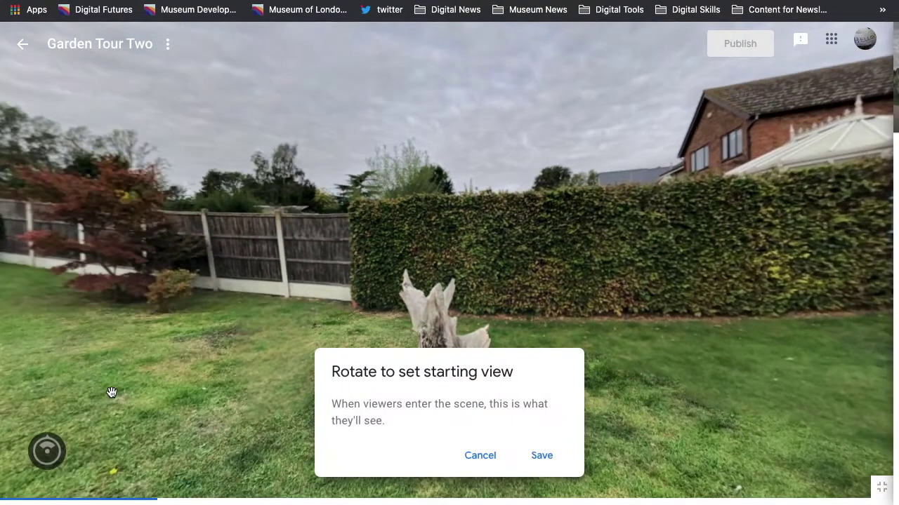
left_click_drag(573, 253, 483, 262)
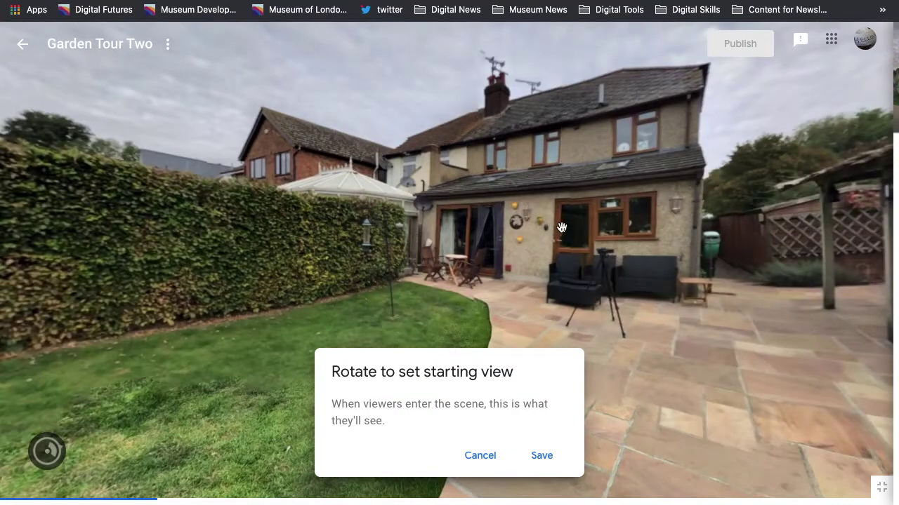
left_click_drag(562, 230, 523, 236)
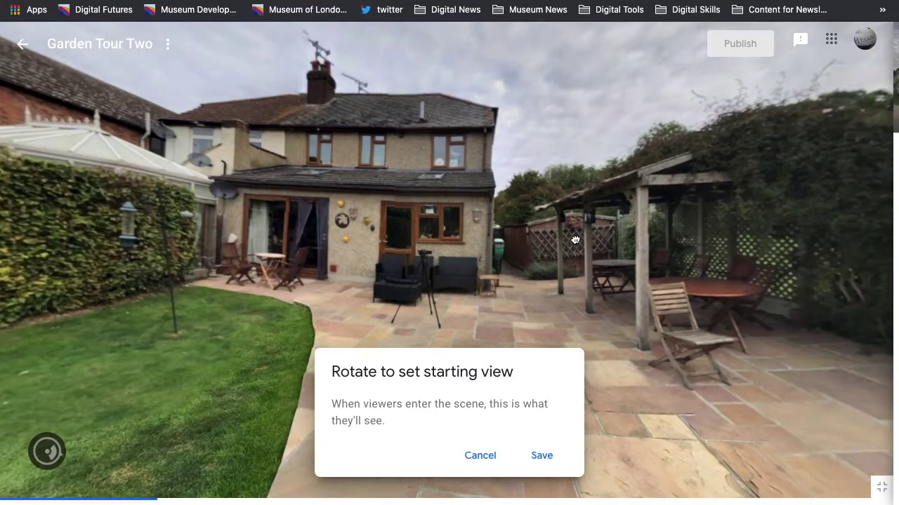
mouse_move(594, 240)
left_mouse_down()
mouse_move(541, 240)
mouse_move(602, 231)
left_mouse_up()
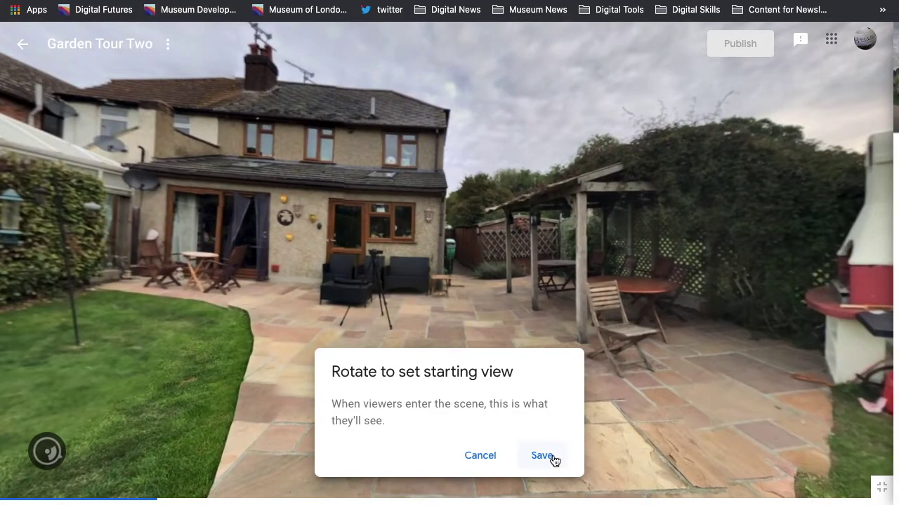
left_click(552, 457)
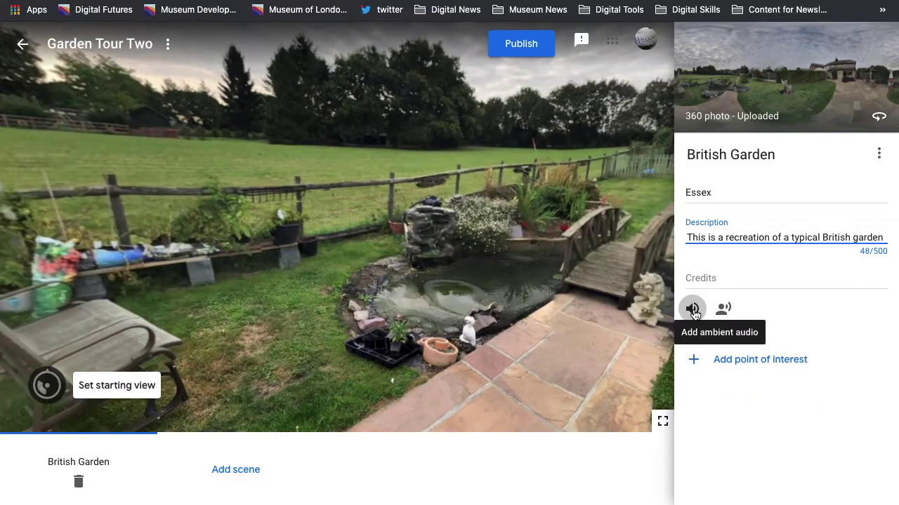
- Add Wind_Quiet_Creaks.mp3 from the Downloads folder as the British Garden scene's ambient audio
left_click(692, 310)
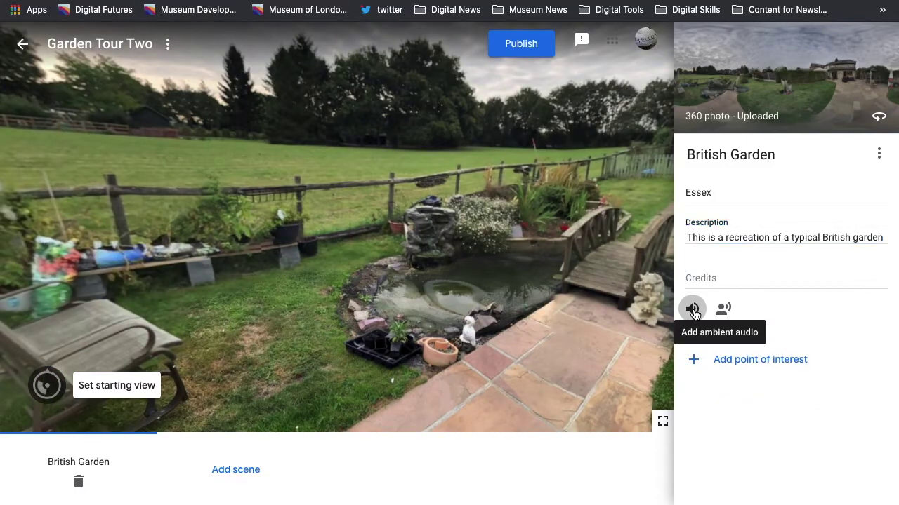
left_click(444, 285)
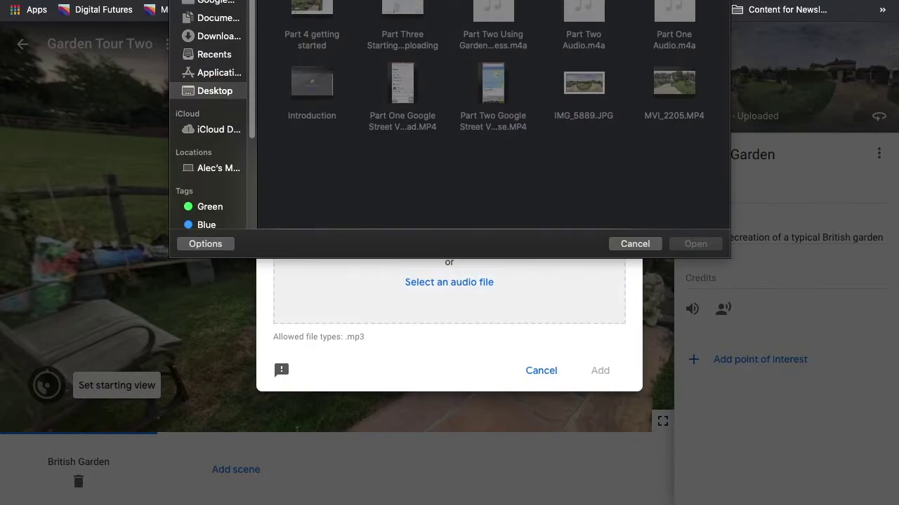
left_click(218, 36)
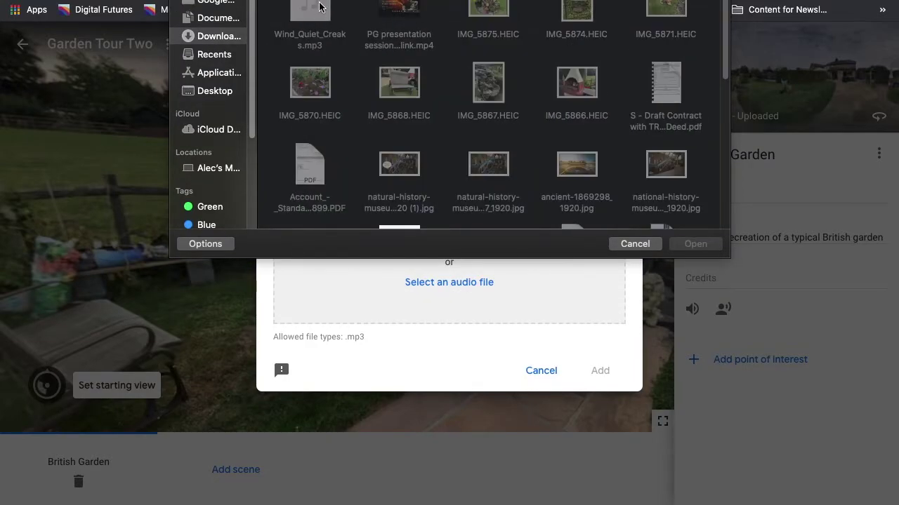
left_click(322, 12)
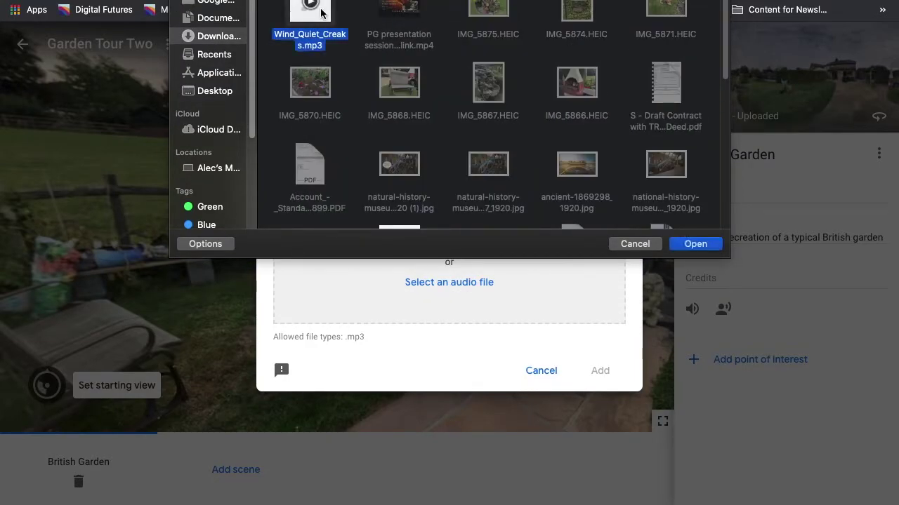
left_click(695, 243)
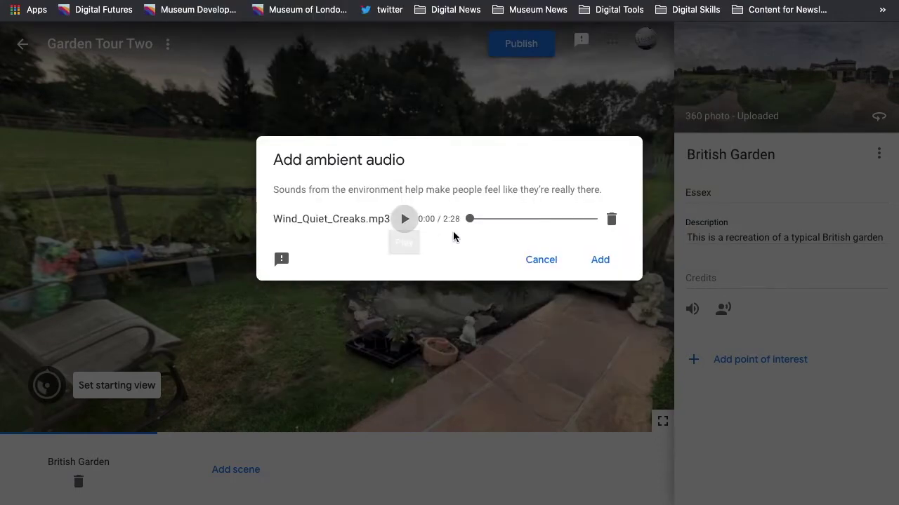
key("Return")
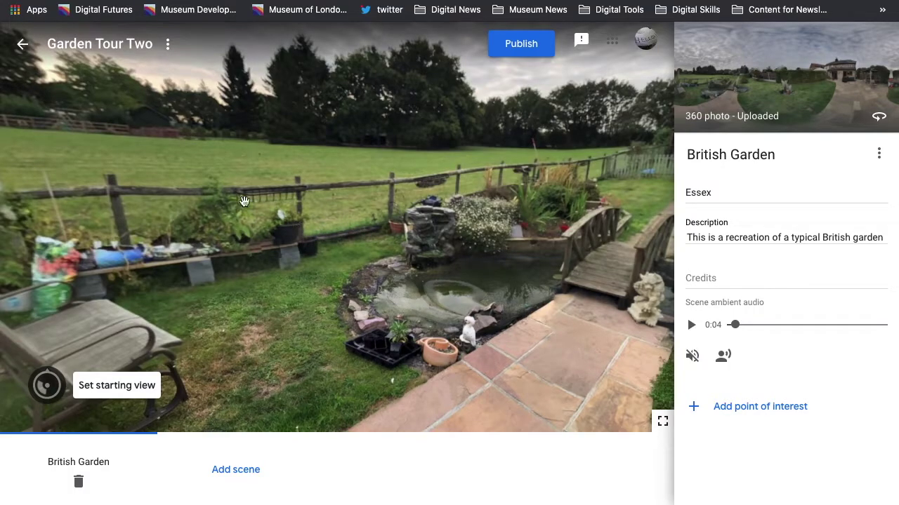
- Add a point of interest to the scene and place its marker on the stone barbecue beside the patio
left_click_drag(367, 222, 283, 223)
left_click_drag(412, 221, 431, 234)
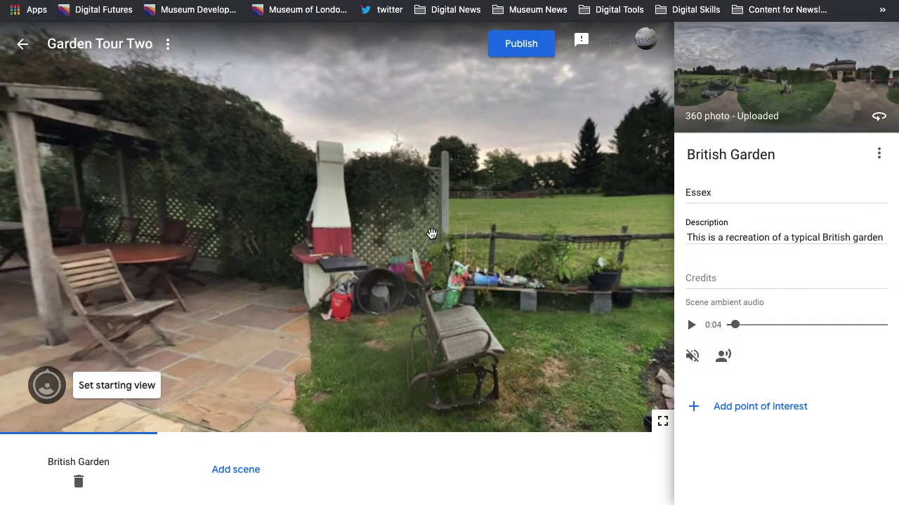
left_click_drag(431, 234, 366, 261)
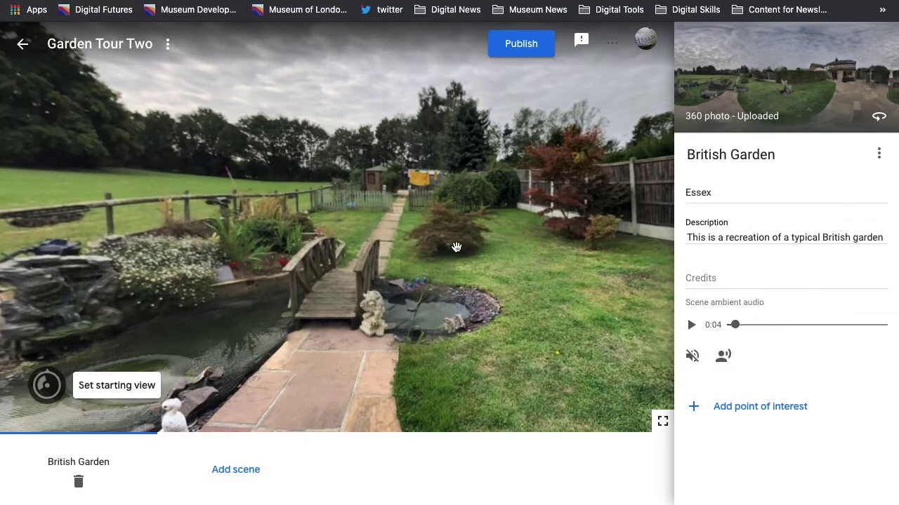
left_click_drag(672, 361, 523, 303)
left_click_drag(391, 286, 413, 296)
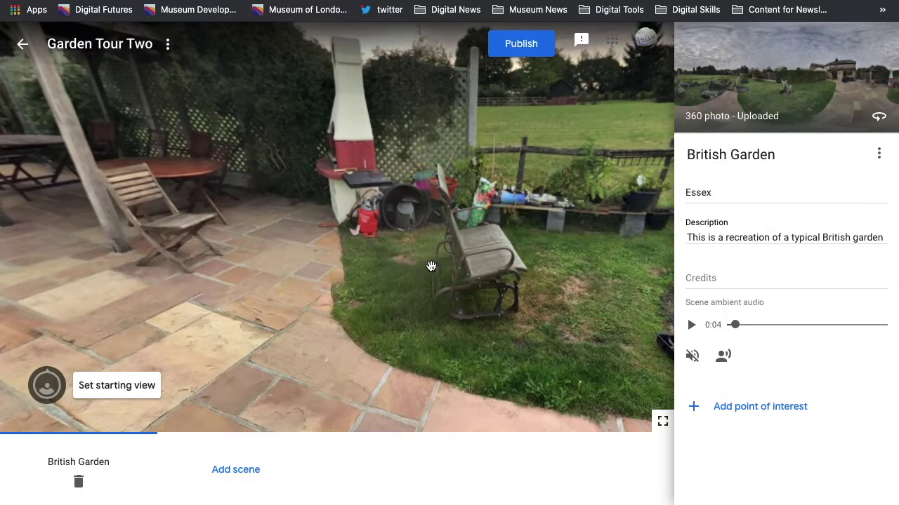
left_click_drag(426, 281, 395, 279)
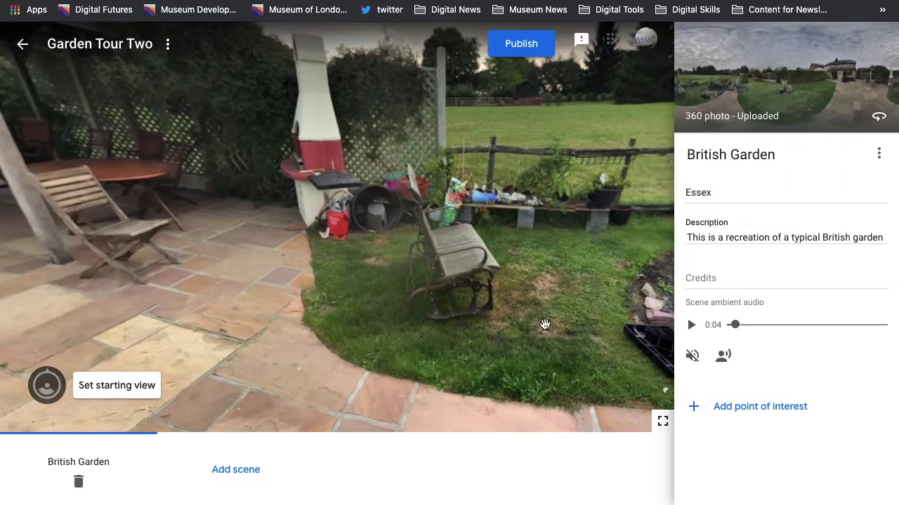
left_click(731, 399)
mouse_move(430, 267)
left_mouse_down()
mouse_move(295, 203)
mouse_move(367, 196)
mouse_move(426, 243)
mouse_move(320, 156)
mouse_move(314, 171)
left_mouse_up()
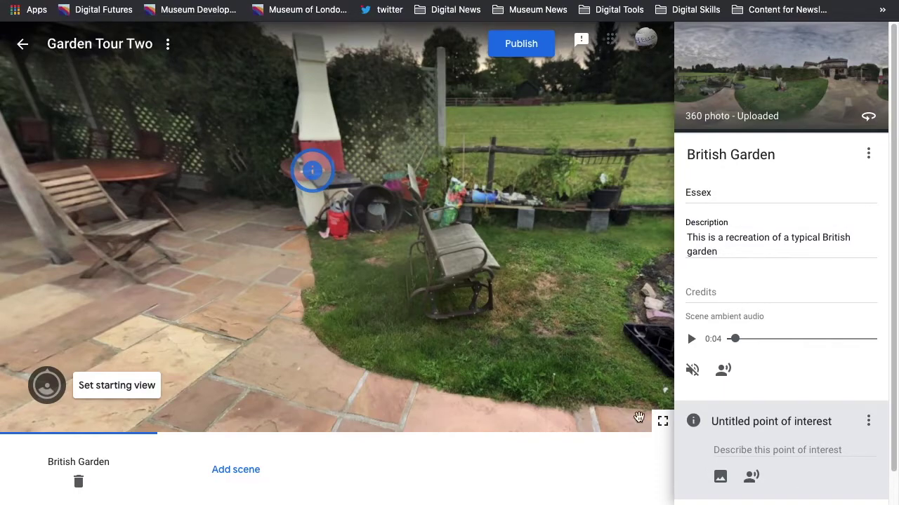
- Add the barbecue photo IMG_5866 from Downloads as the point of interest's image overlay
left_click(721, 478)
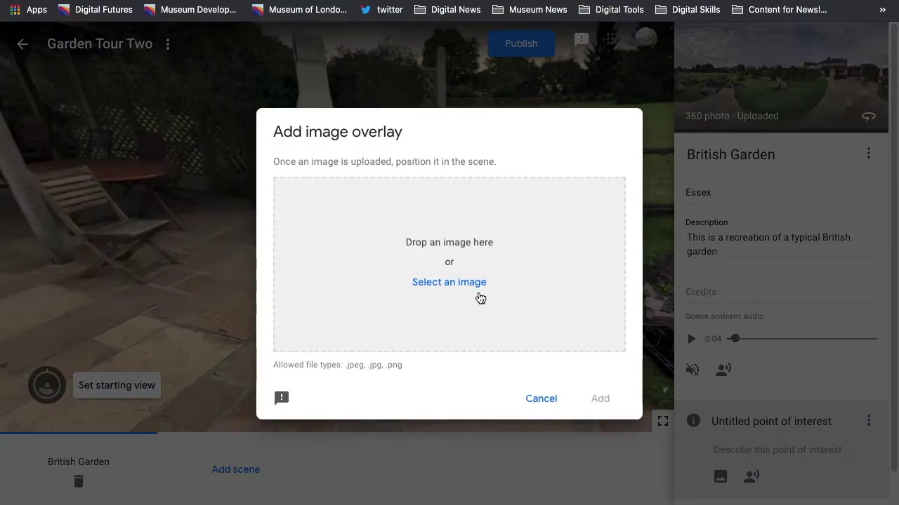
left_click(455, 283)
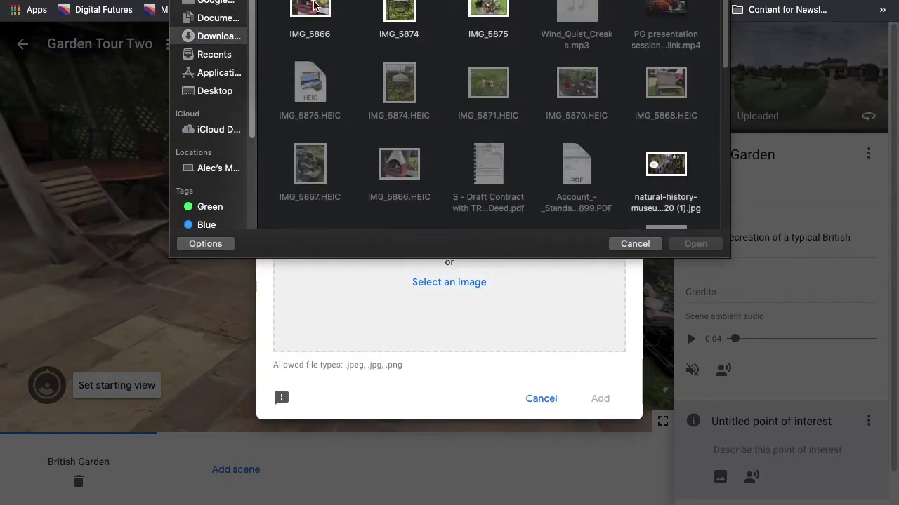
left_click(317, 6)
left_click(699, 245)
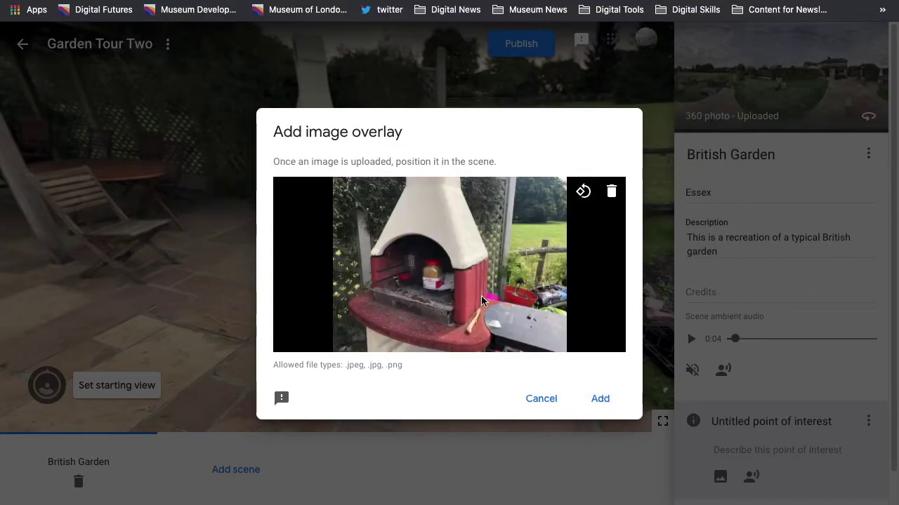
left_click(600, 399)
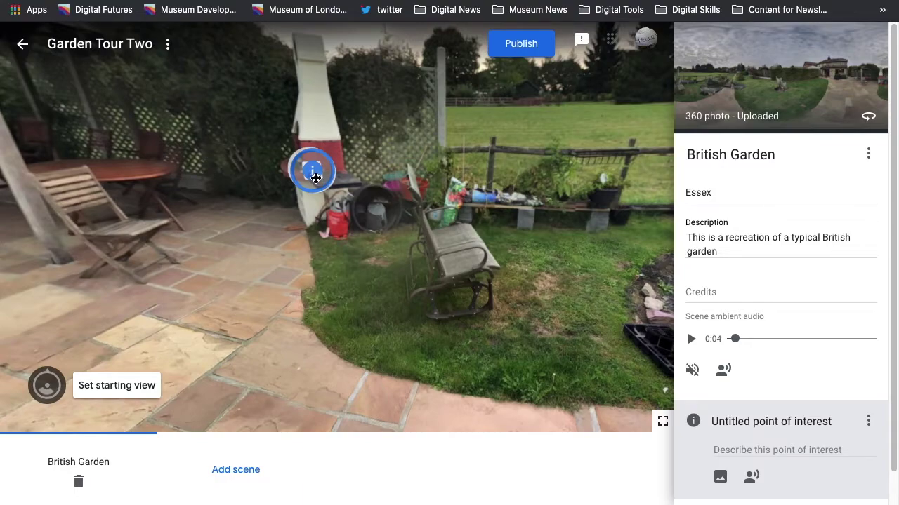
- Move the info marker off the barbecue's image marker and open the photo overlay to check its placement in the scene
left_click_drag(315, 178, 349, 257)
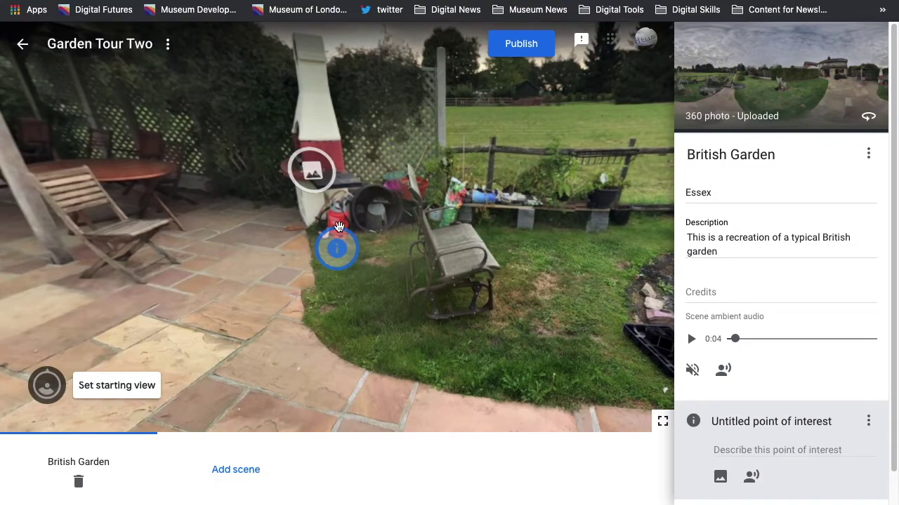
left_click(314, 175)
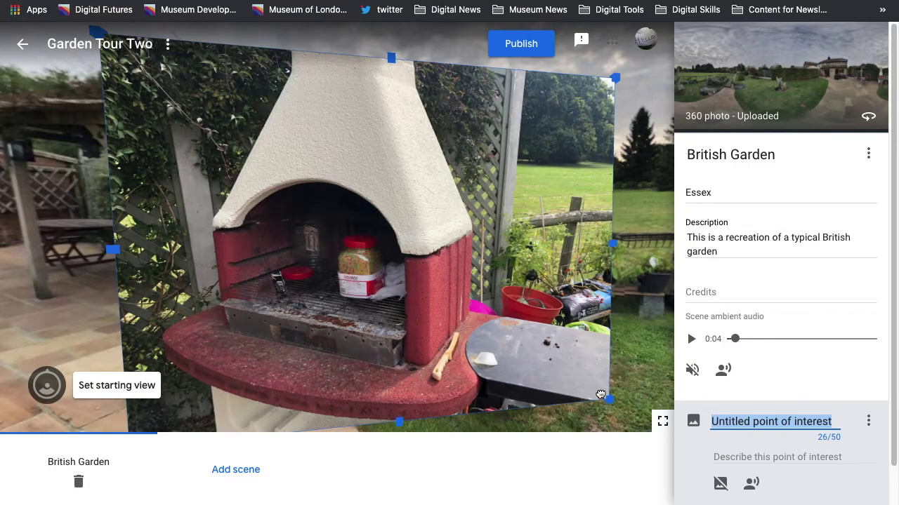
scroll(611, 400, "down", 5)
left_click_drag(446, 300, 417, 303)
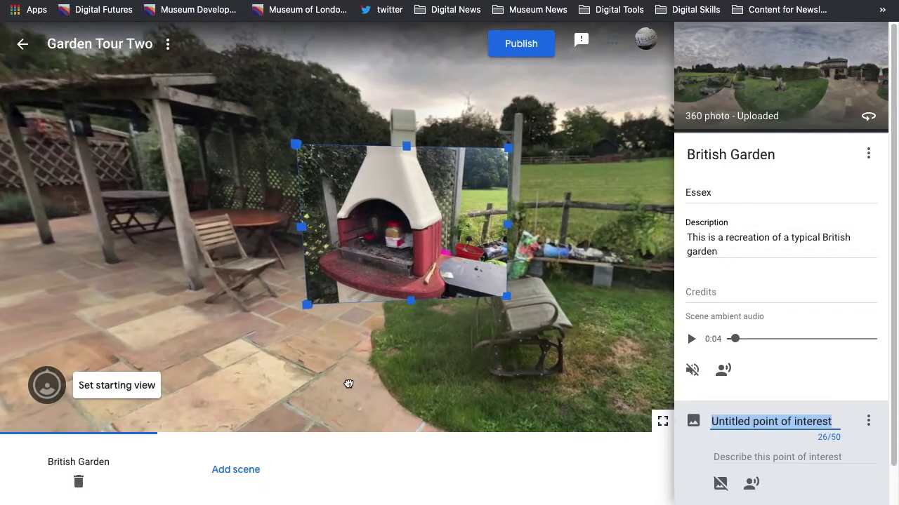
left_click(390, 273)
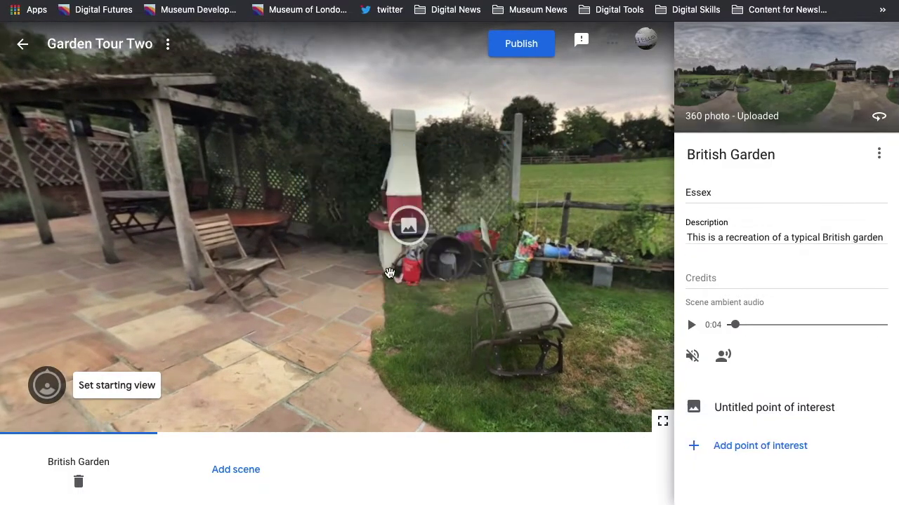
- Preview how the barbecue's photo overlay opens and closes from its marker
left_click(414, 229)
left_click(412, 363)
left_click_drag(297, 315, 271, 316)
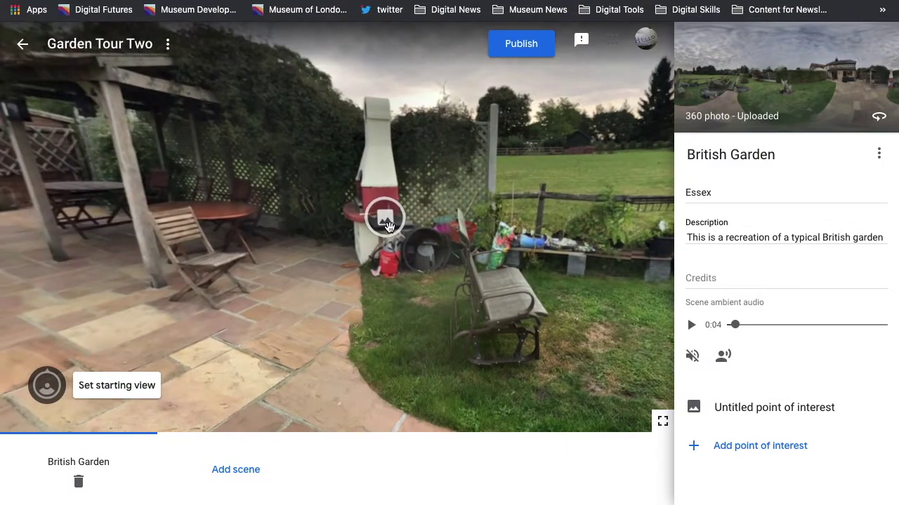
- Title the barbecue point of interest "An example of a BBQ" and describe it as "This is the average British stone BBQ"
left_click(390, 222)
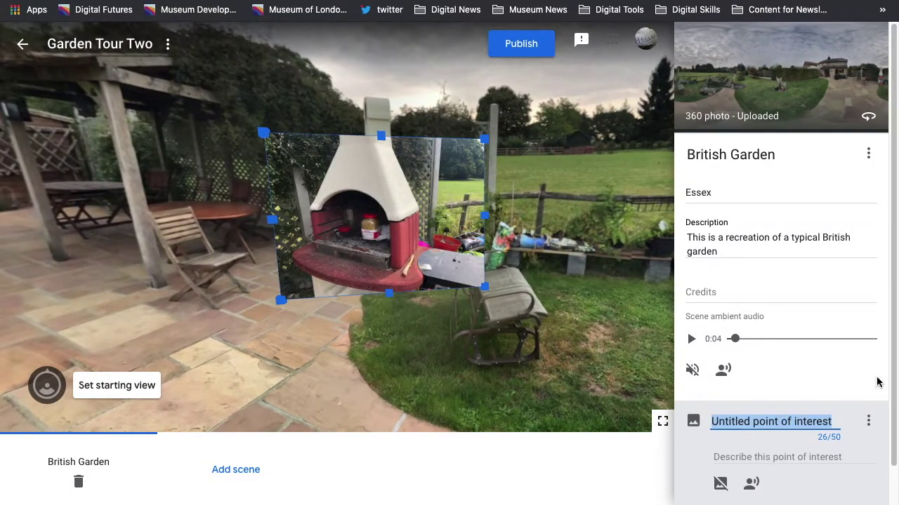
scroll(842, 390, "down", 1)
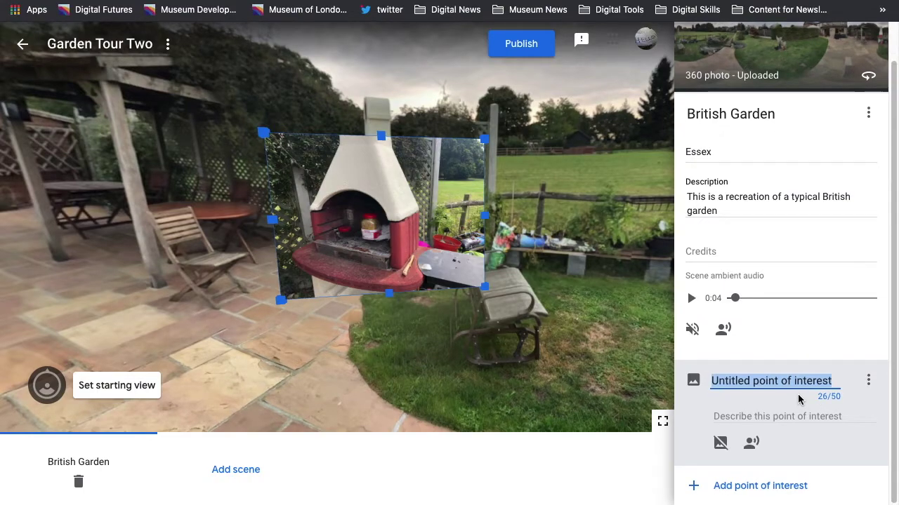
type("An")
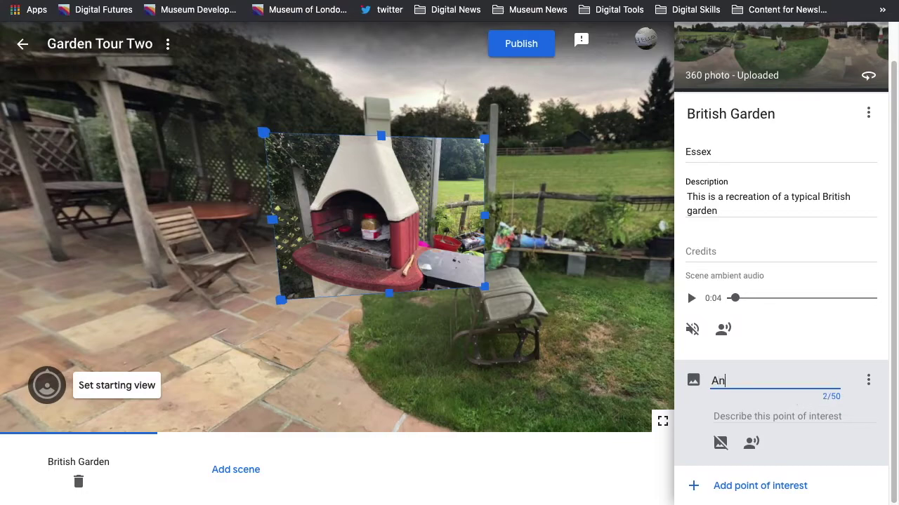
type(" example of a BBQ")
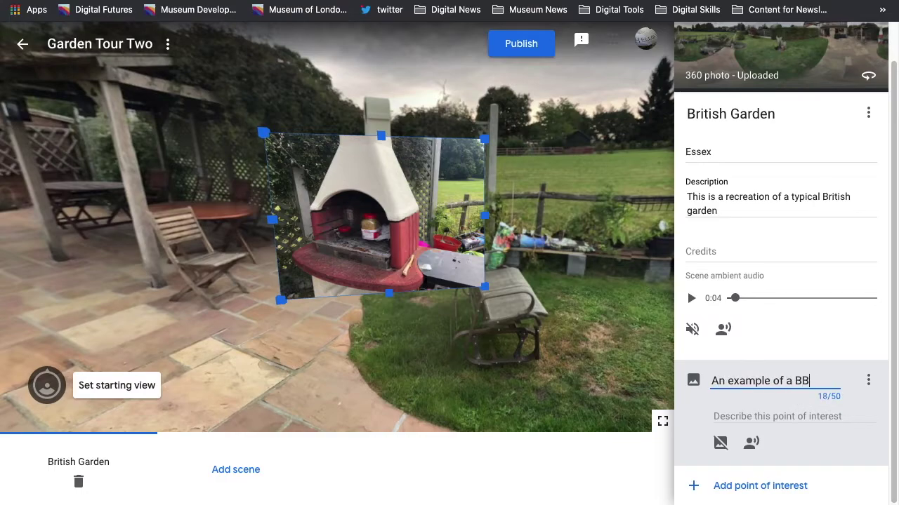
left_click(808, 416)
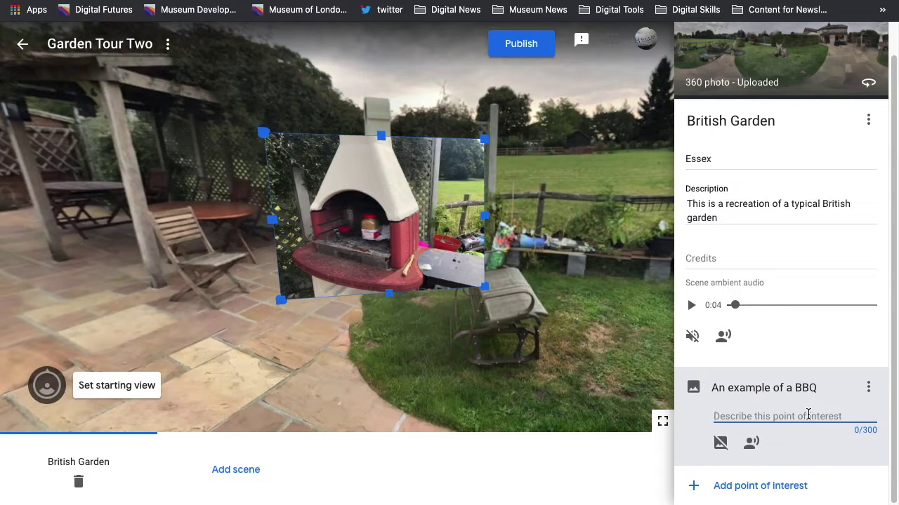
type("Th")
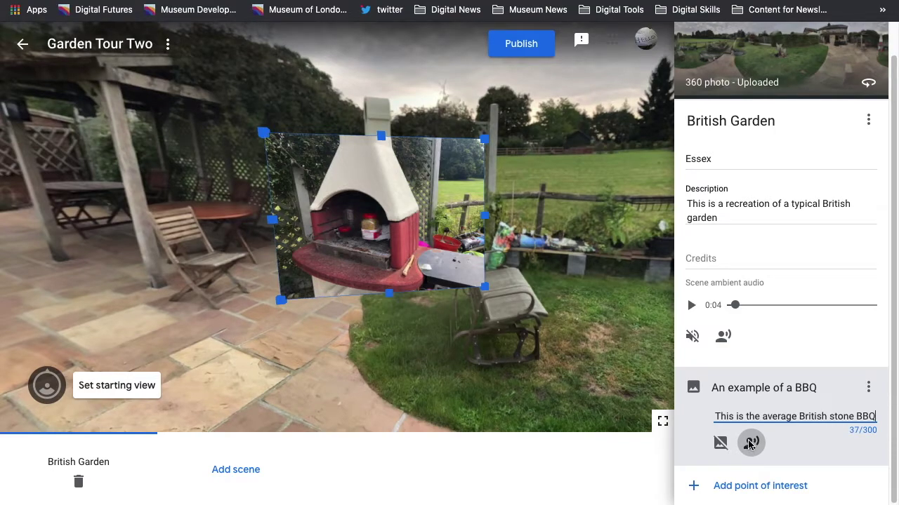
- Add a second point of interest on the bird feeder by the hedge and attach the bird feeder photo as its image overlay
left_click_drag(632, 330, 469, 307)
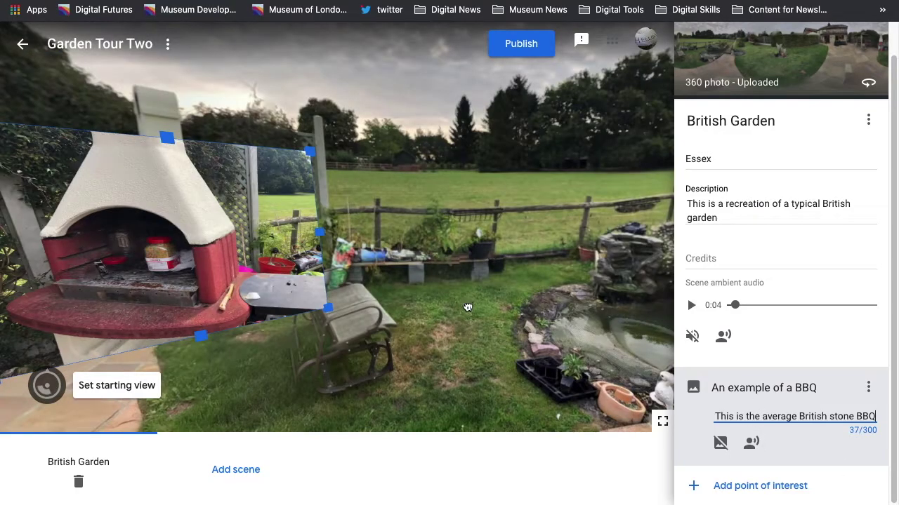
left_click_drag(522, 276, 429, 269)
left_click_drag(535, 281, 436, 222)
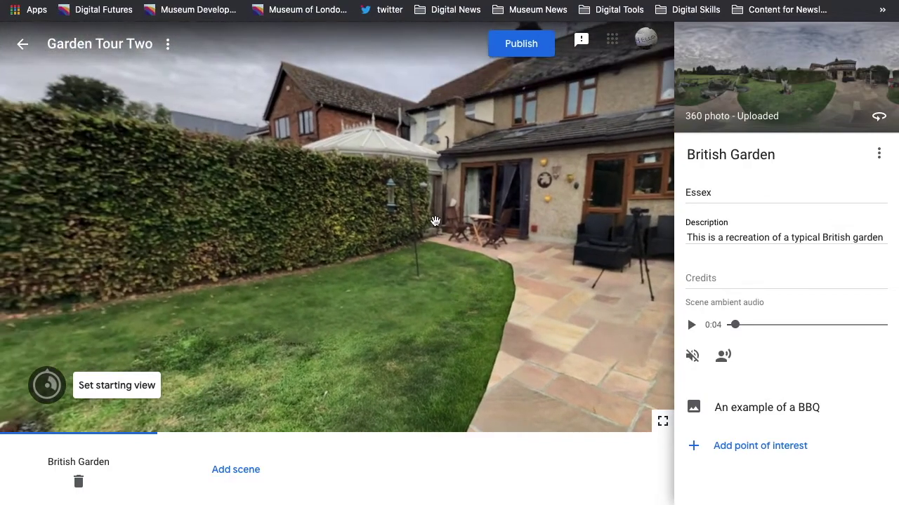
left_click(778, 450)
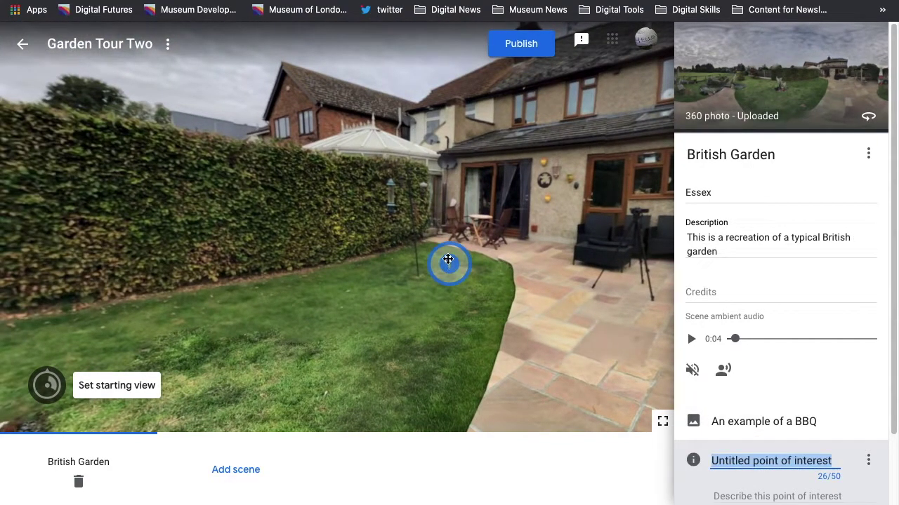
left_click_drag(447, 261, 415, 191)
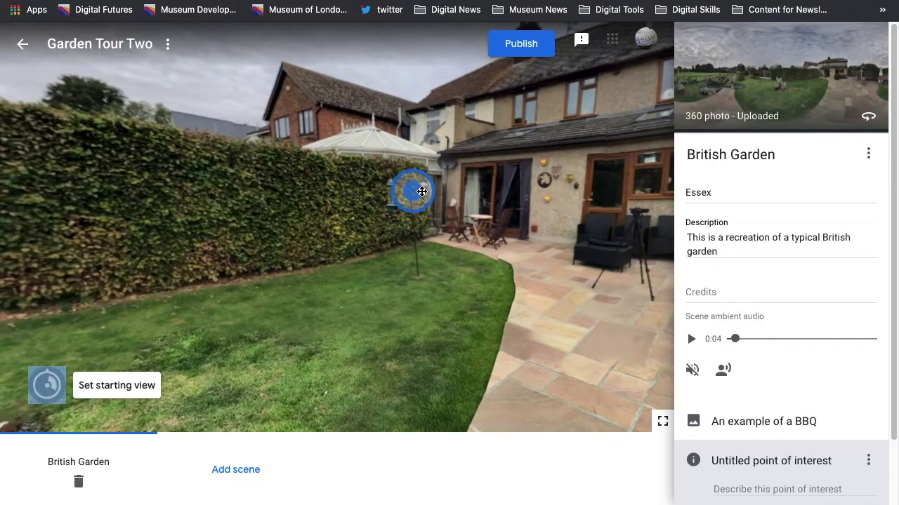
left_click(718, 466)
left_click(597, 397)
- Title the second point of interest "Bird feeder" and enter "This is the descriptuion" as its description
type("Bird feeder")
type("This is the descriptuion")
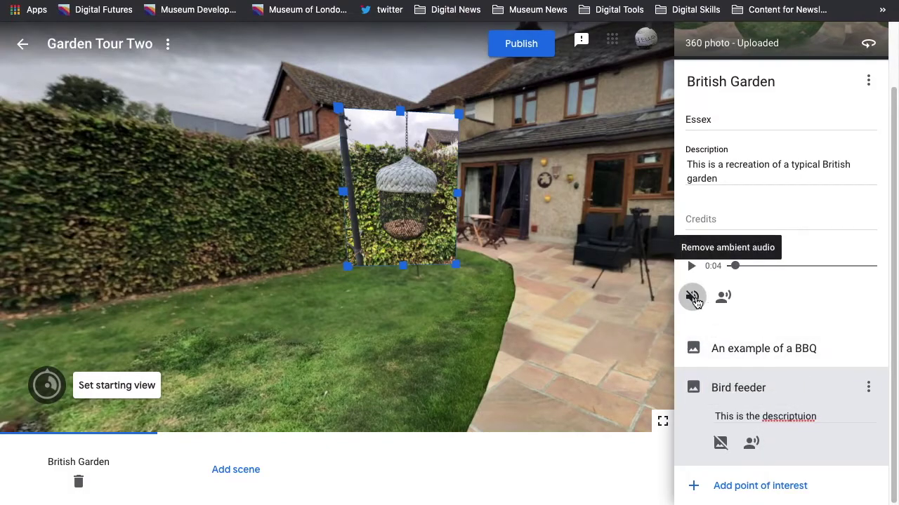
- Look around the 360 scene from the house past the pond and bridge to the tree stump by the hedge
left_click_drag(519, 292, 485, 295)
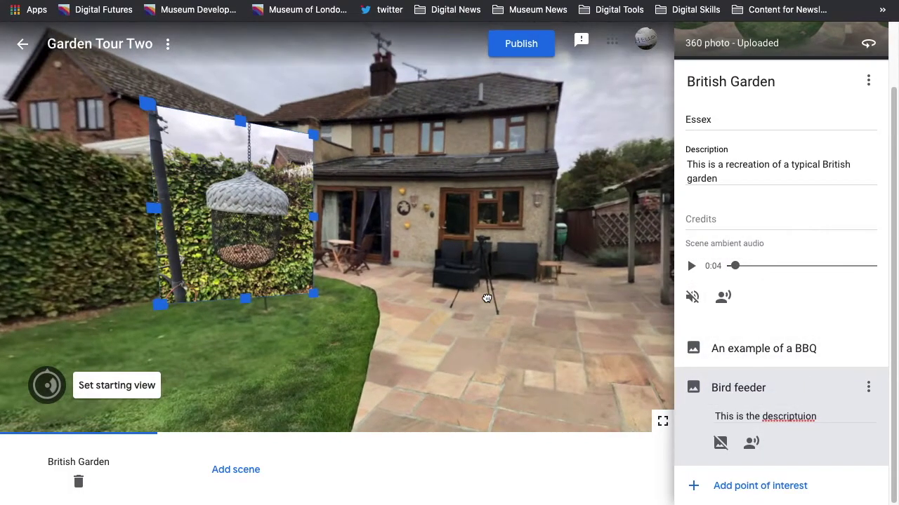
left_click_drag(527, 271, 500, 262)
left_click_drag(565, 249, 494, 262)
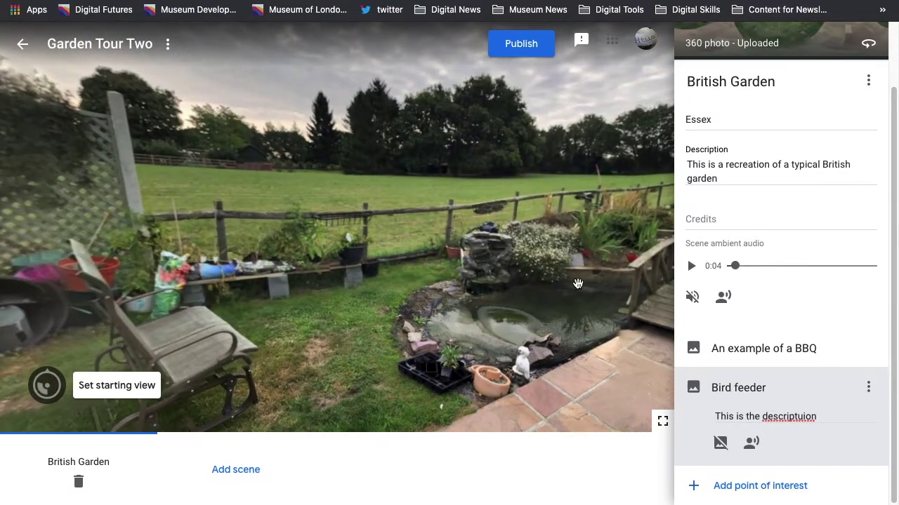
left_click_drag(578, 284, 491, 262)
mouse_move(455, 161)
left_mouse_down()
mouse_move(460, 231)
mouse_move(463, 174)
left_mouse_up()
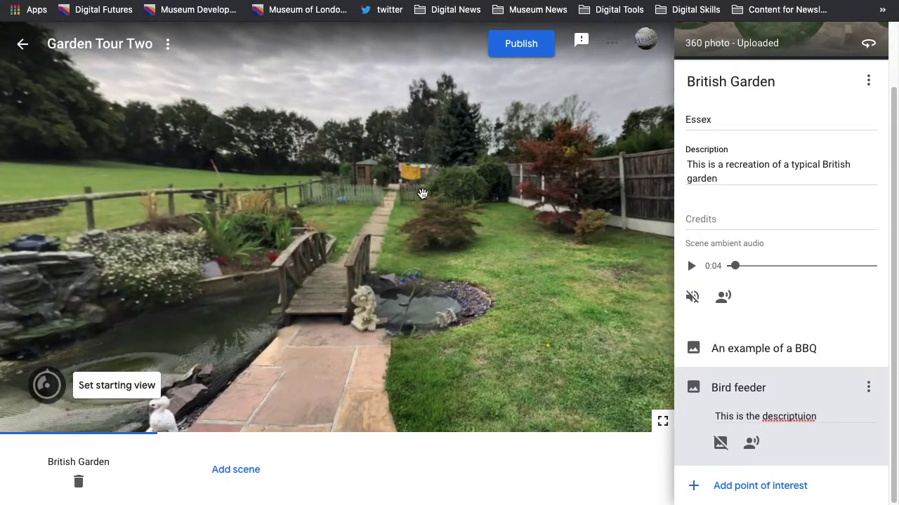
left_click_drag(439, 220, 454, 235)
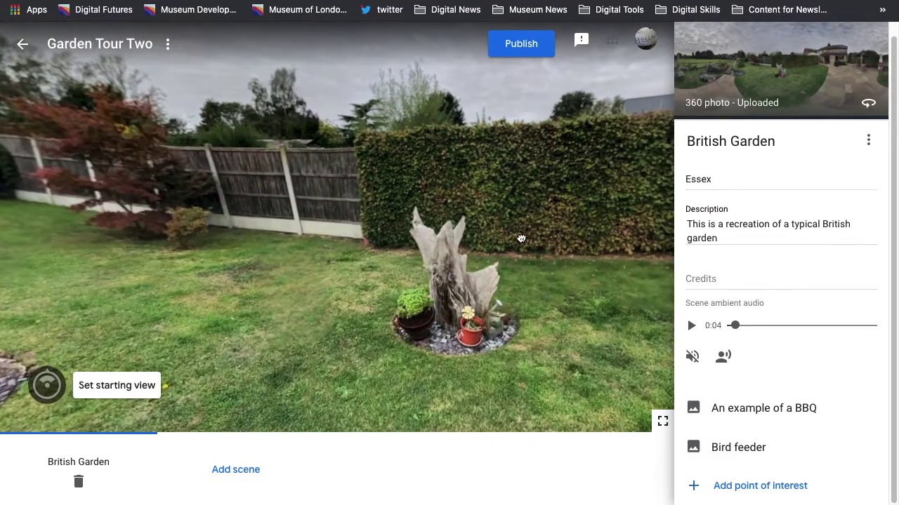
- Add a third point of interest and place it on the stone water feature at the back of the pond
left_click_drag(533, 234, 476, 241)
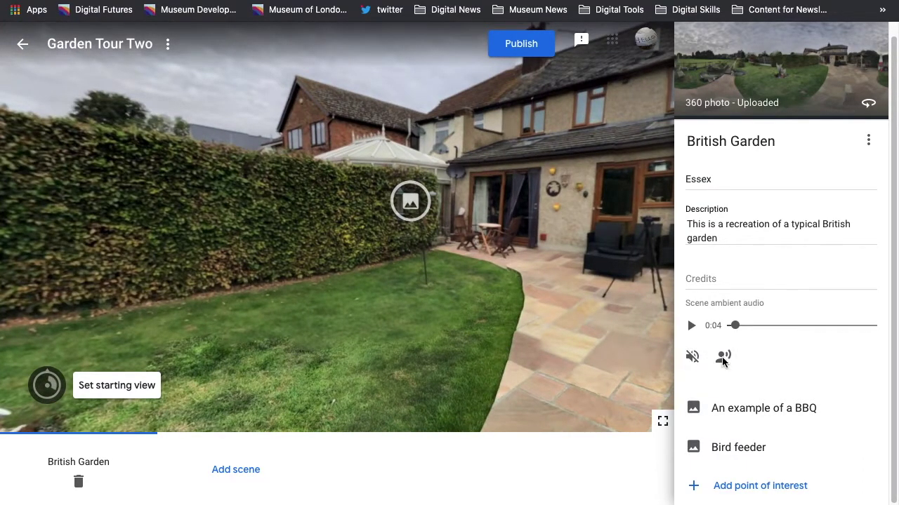
left_click_drag(612, 357, 471, 314)
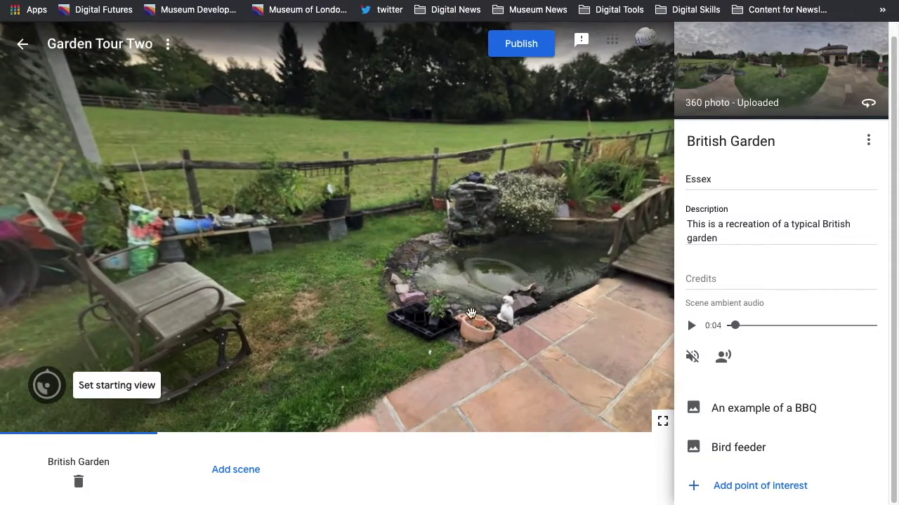
left_click(763, 486)
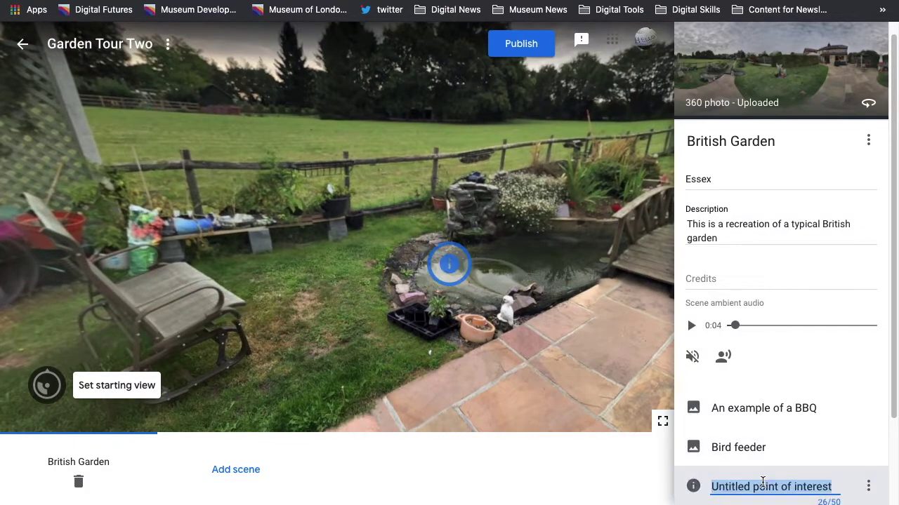
left_click_drag(472, 212, 473, 200)
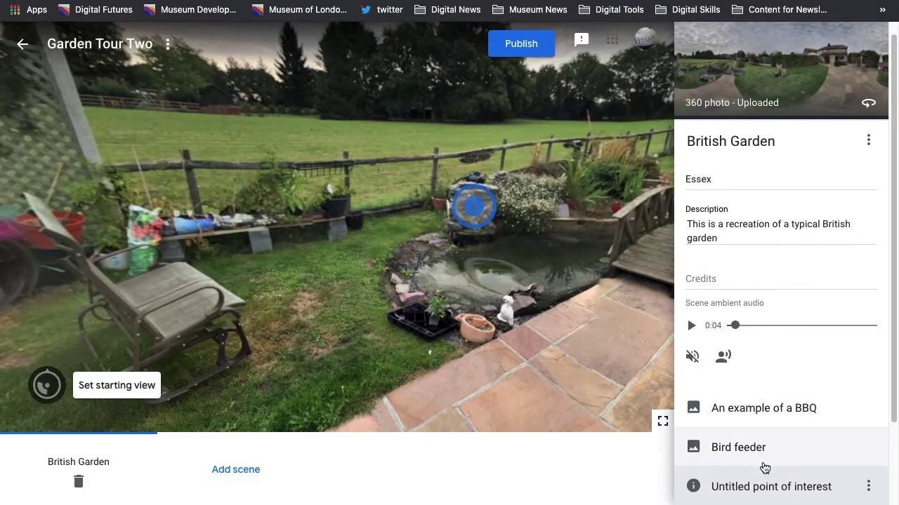
- Title the third point of interest "Water feature" and describe it as "This is a point of interest"
left_click(775, 486)
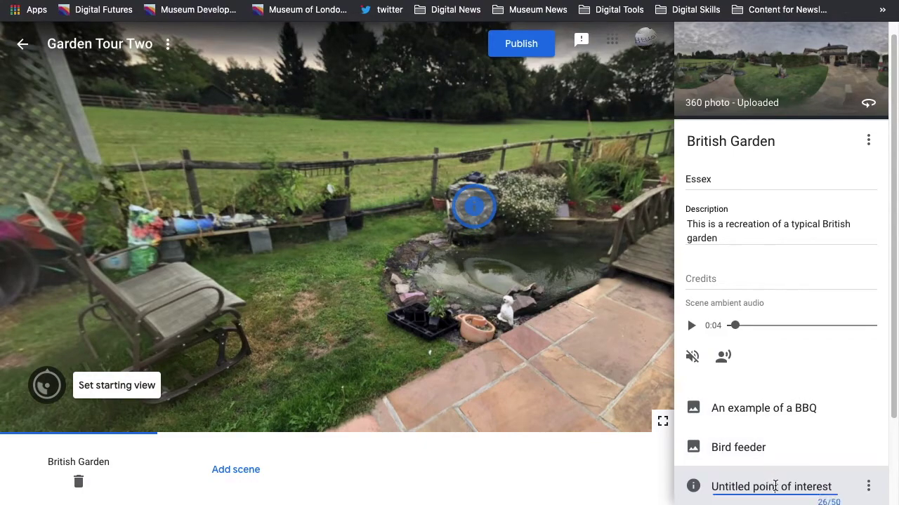
triple_click(835, 487)
type("Wate")
scroll(772, 442, "down", 2)
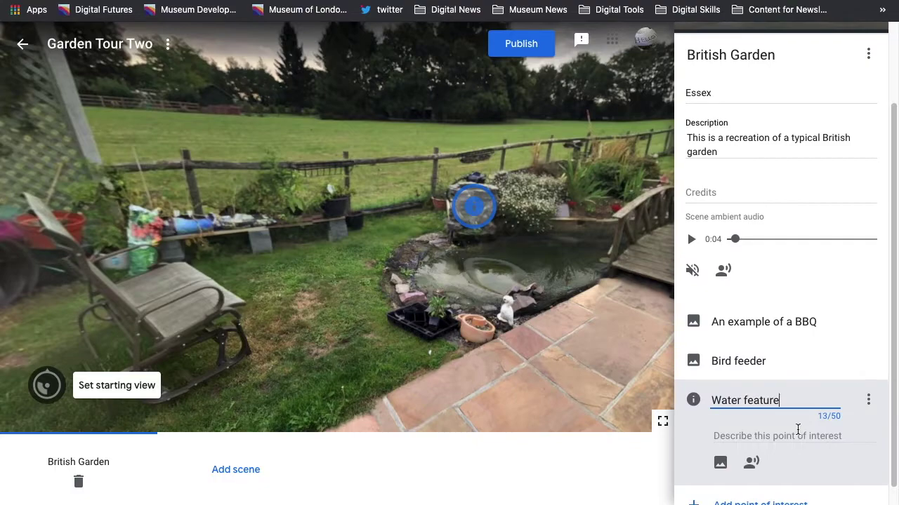
left_click(749, 424)
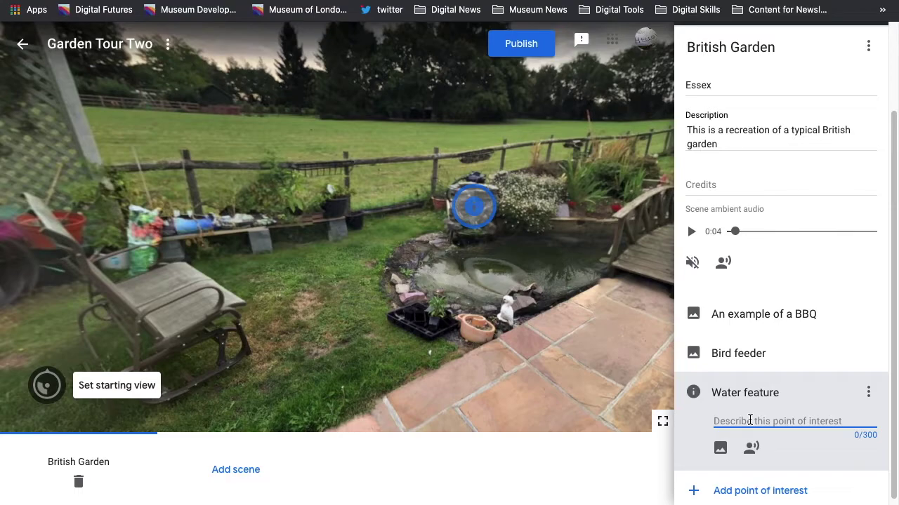
type("This is a point of interest")
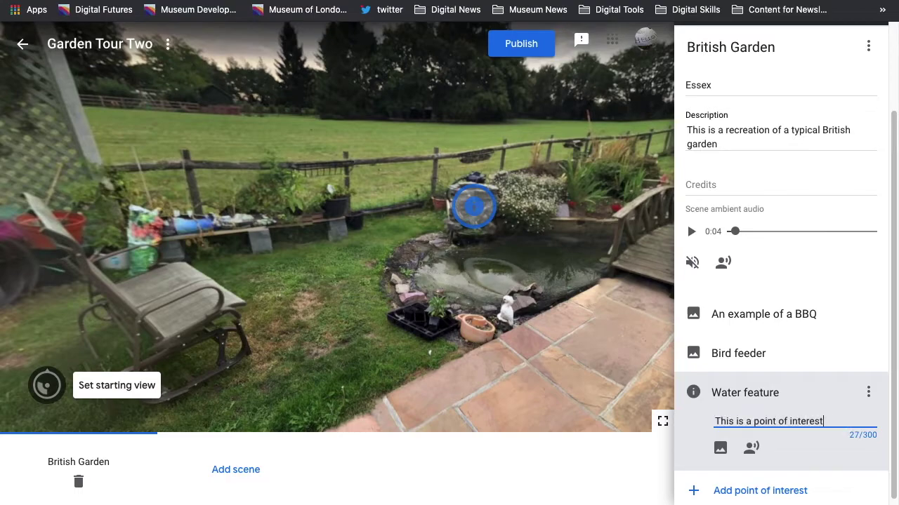
left_click(480, 280)
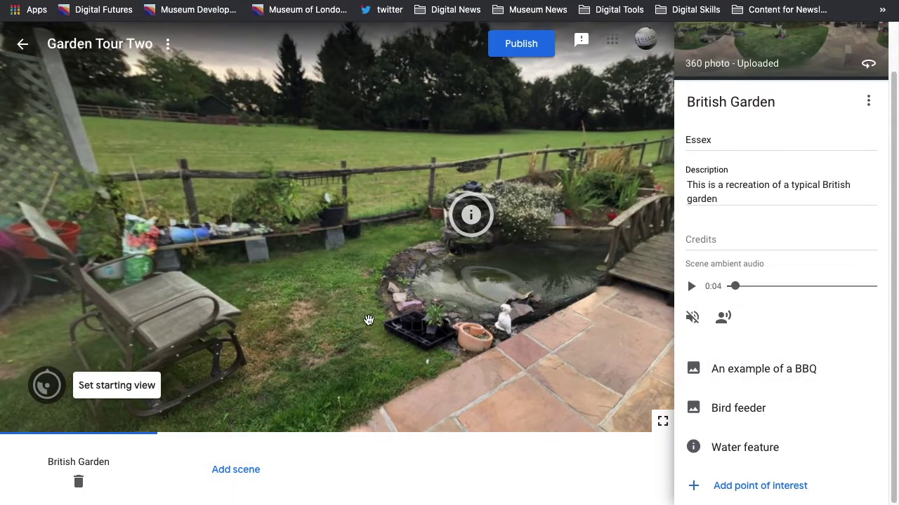
- Publish Garden Tour Two with its visibility set to Unlisted and open the published tour
scroll(726, 401, "up", 2)
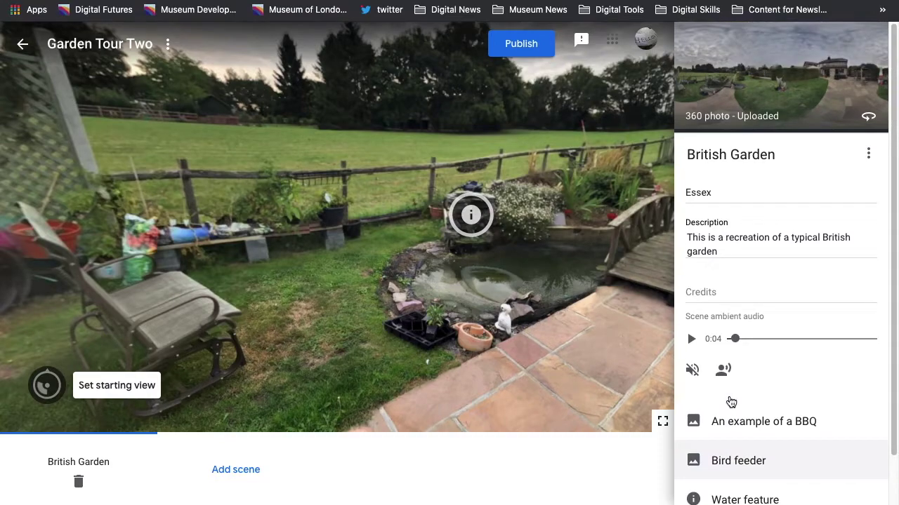
left_click(523, 43)
left_click(372, 293)
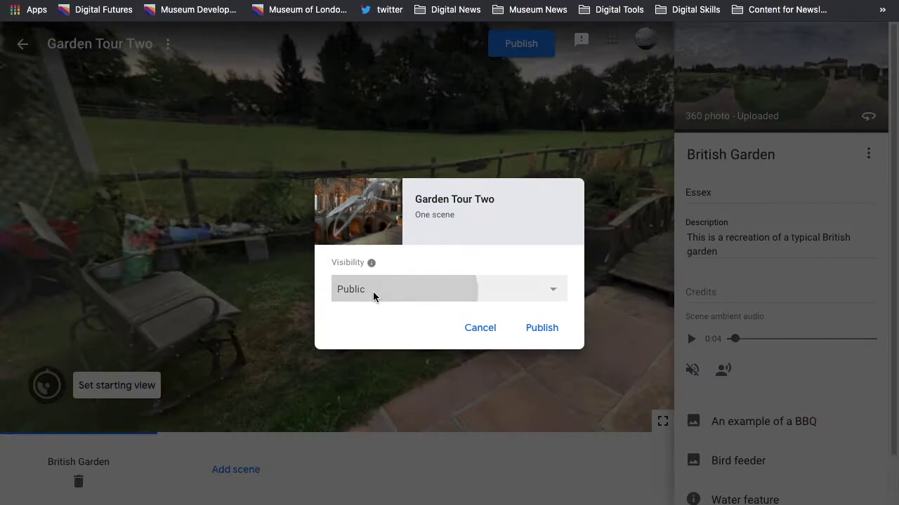
left_click(357, 291)
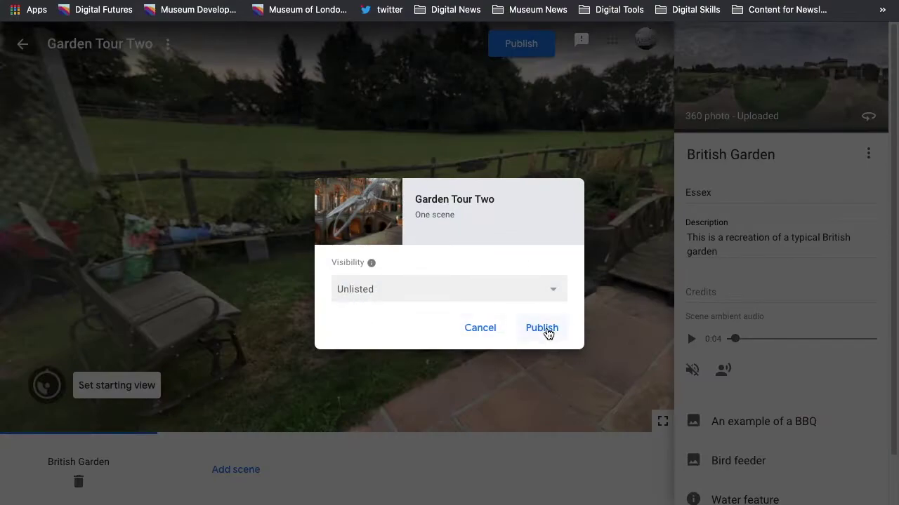
left_click(417, 295)
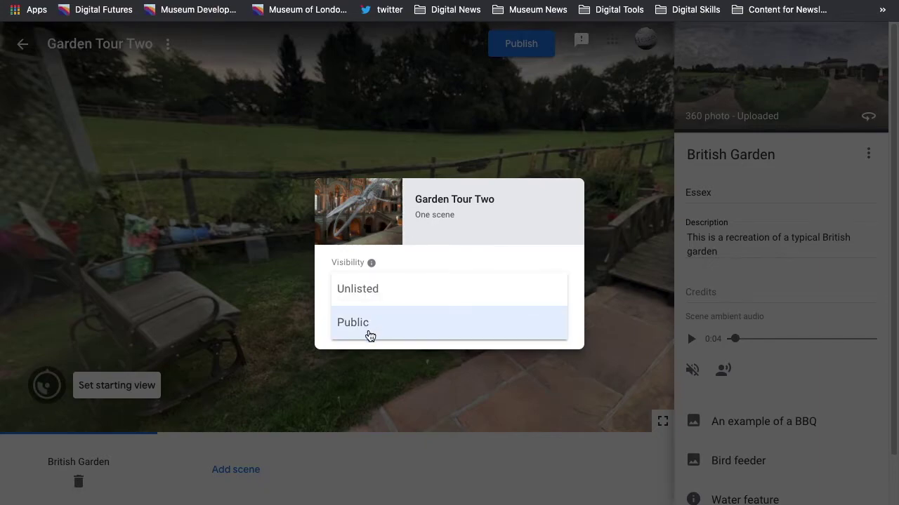
left_click(381, 294)
left_click(556, 330)
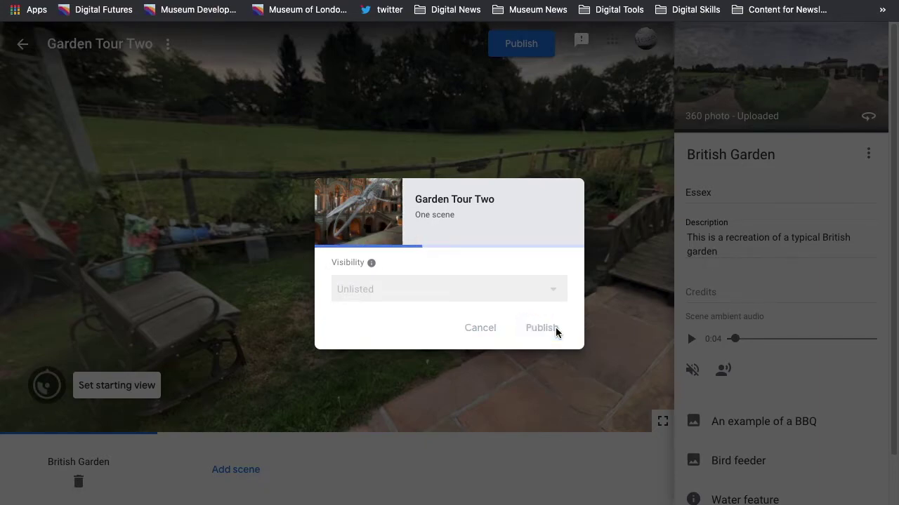
left_click(482, 281)
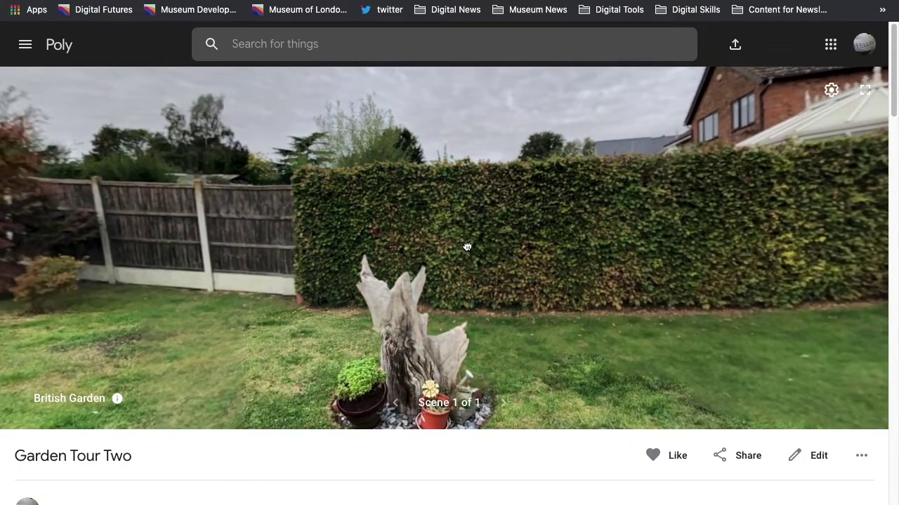
- View the bird feeder and water feature points of interest within the published 360 scene
left_click_drag(467, 247, 395, 263)
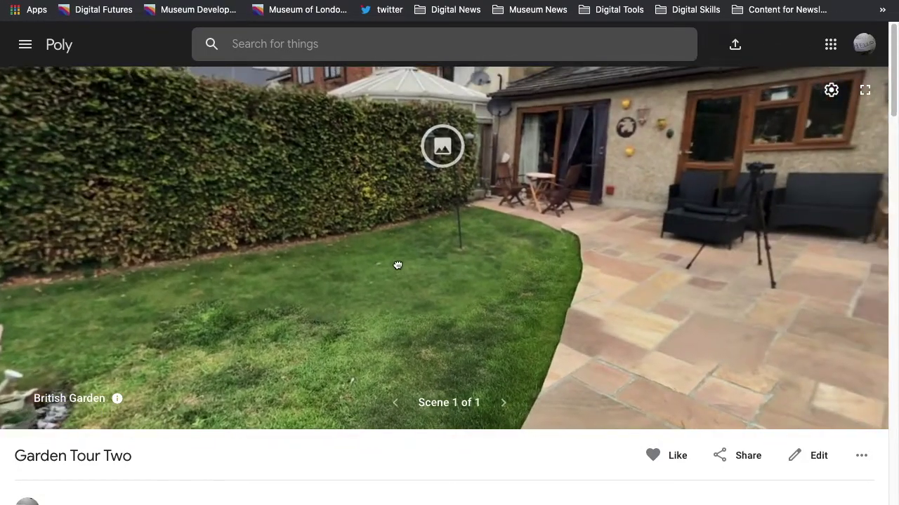
left_click(397, 206)
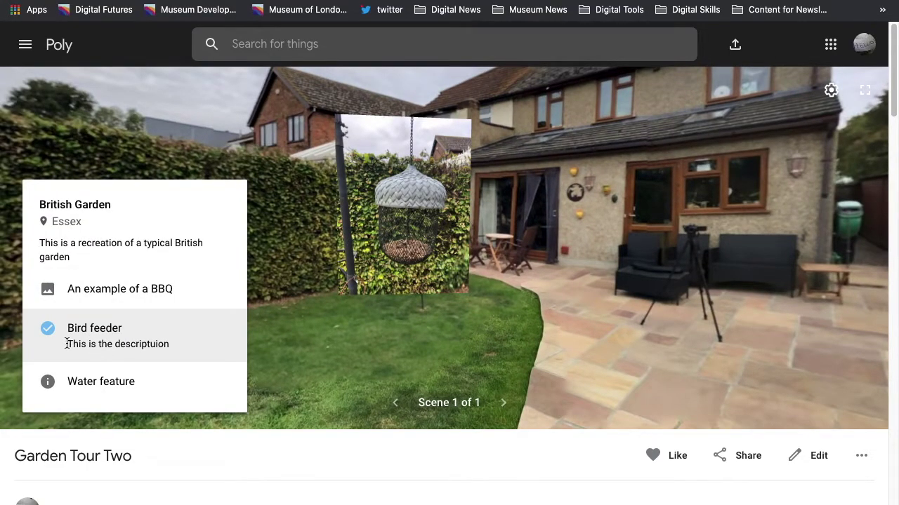
left_click(380, 340)
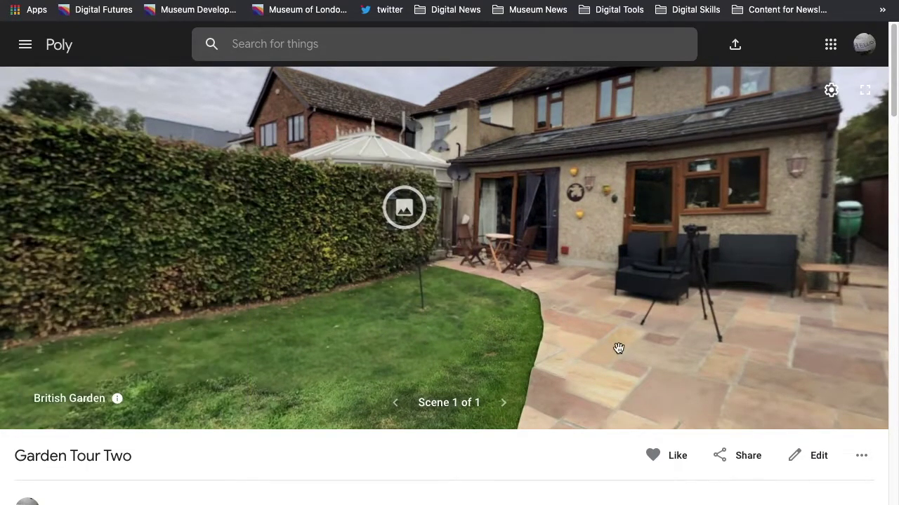
left_click(403, 206)
left_click_drag(581, 307, 462, 234)
left_click(477, 219)
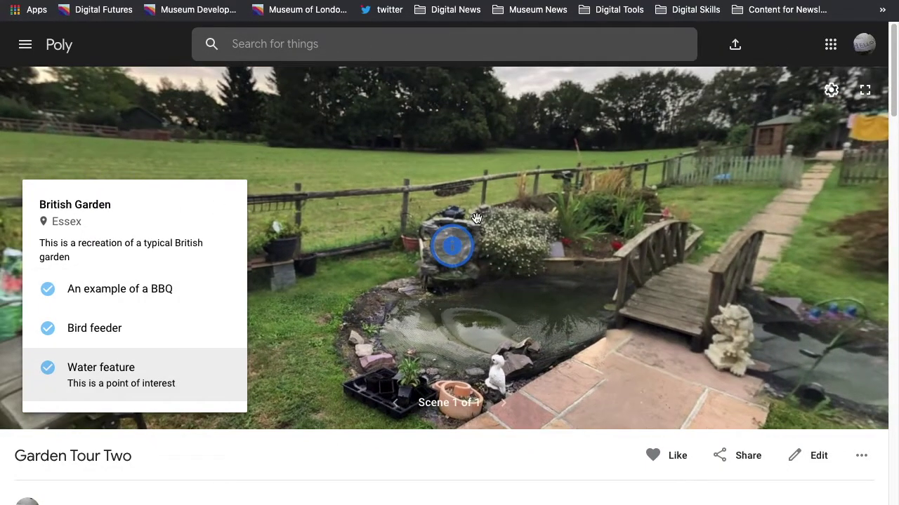
left_click(377, 291)
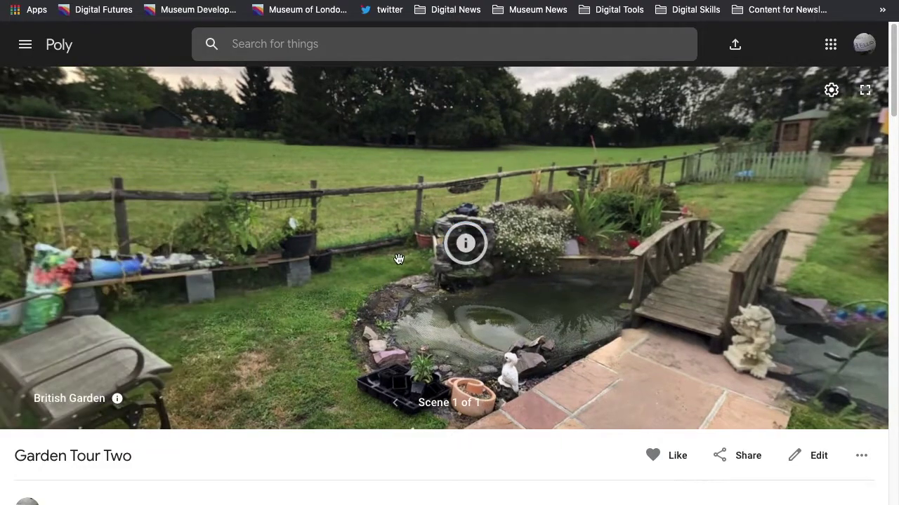
- Revisit the water feature and bird feeder markers, and use the scene's list of points to view the water feature and the BBQ
left_click(465, 243)
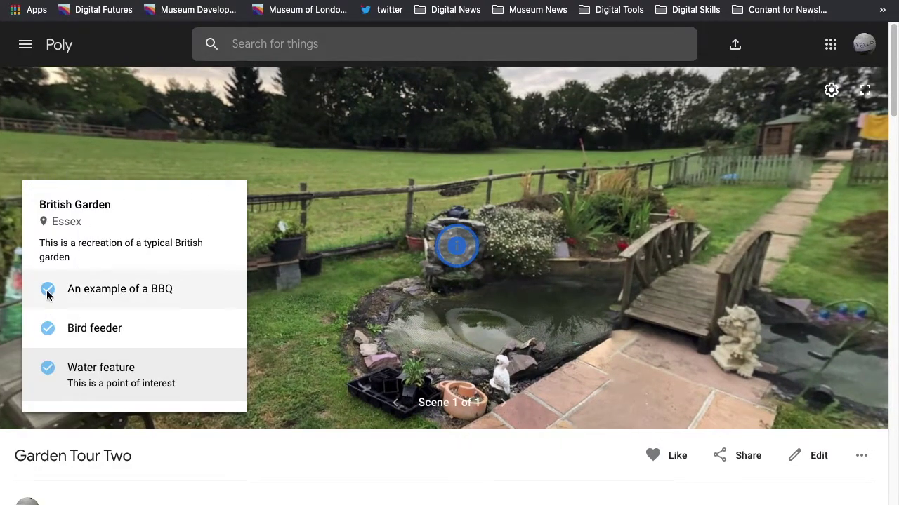
left_click_drag(602, 271, 482, 285)
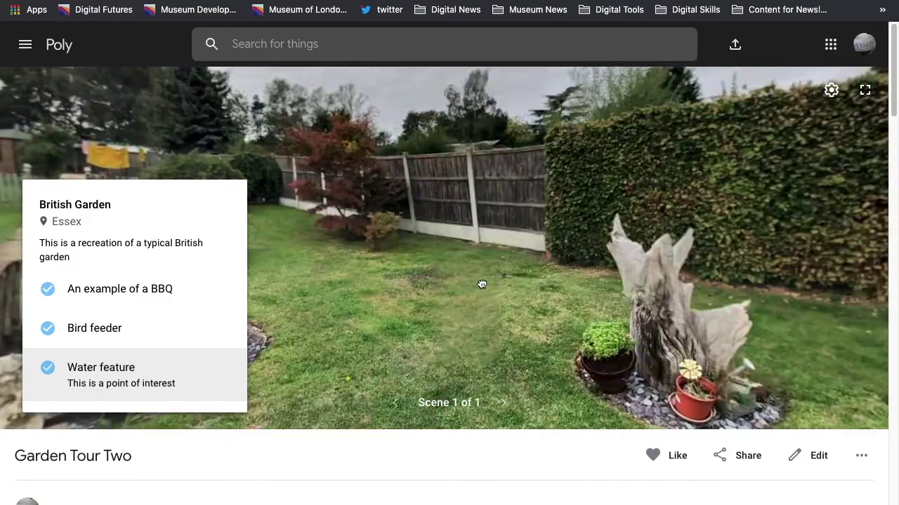
left_click(482, 284)
left_click_drag(677, 283, 170, 312)
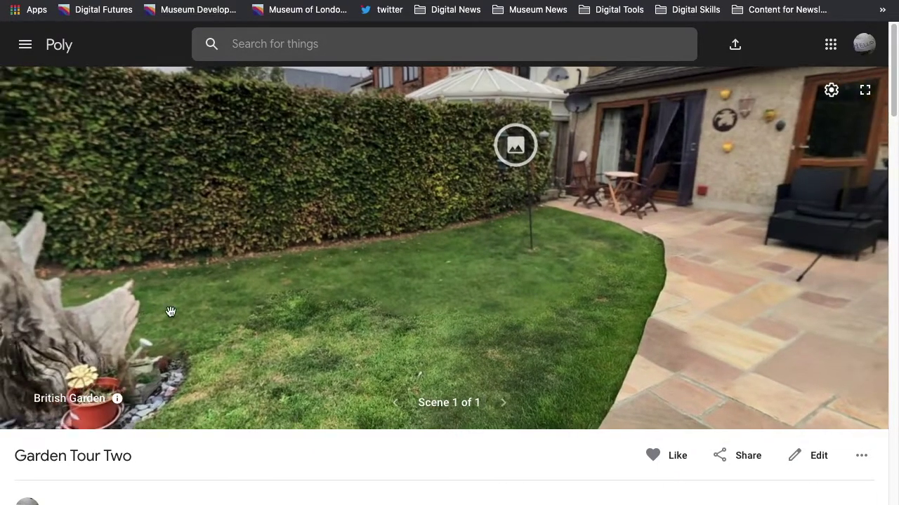
left_click(515, 145)
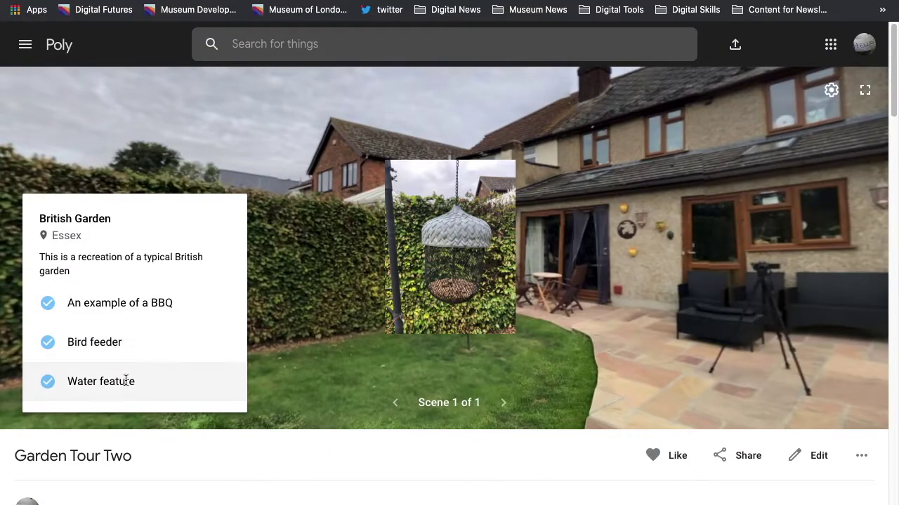
left_click(101, 372)
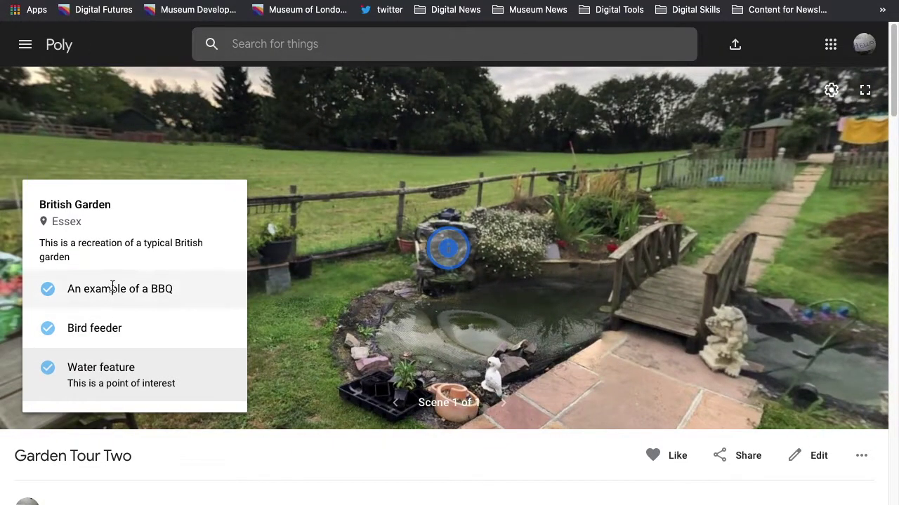
left_click(112, 288)
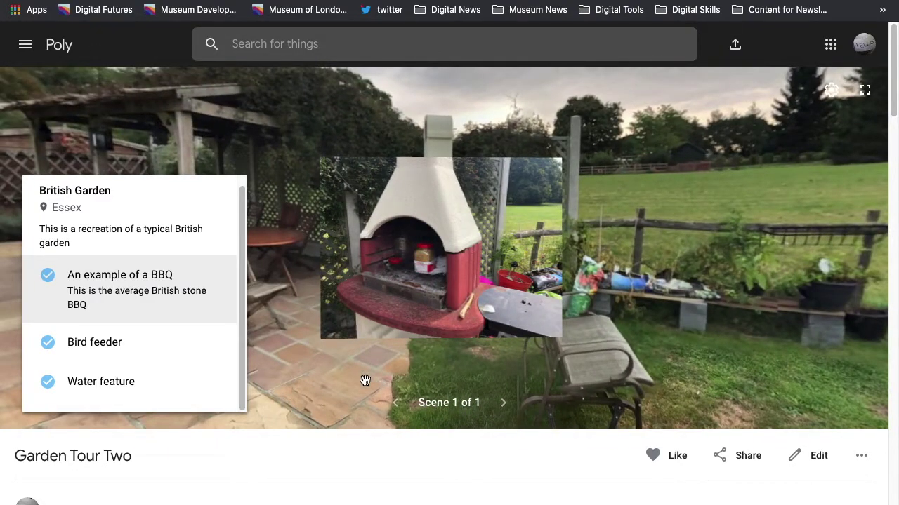
- Turn on the published tour's ambient audio and close the open BBQ photo overlay
left_click(830, 91)
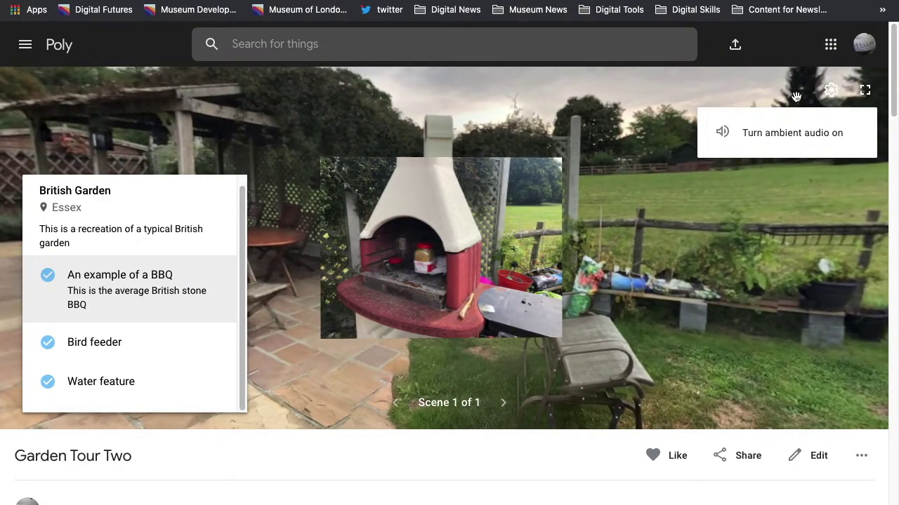
left_click(752, 134)
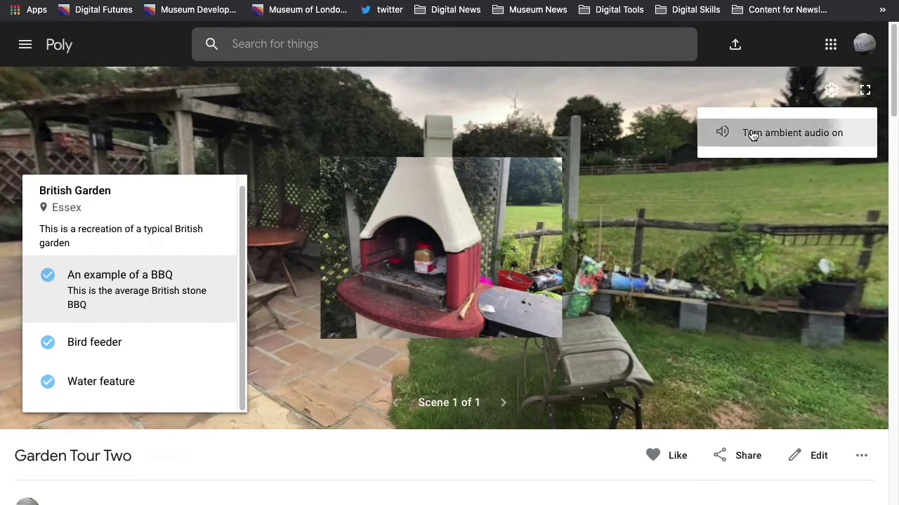
left_click(832, 90)
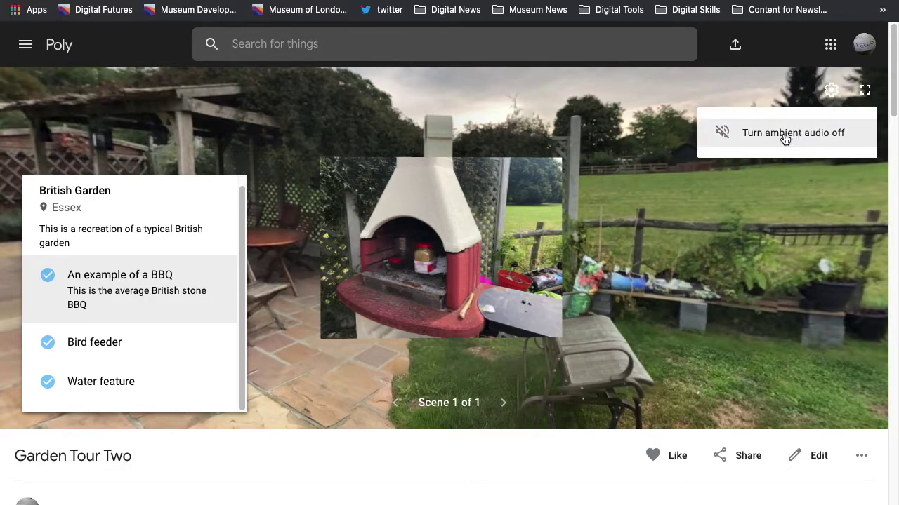
left_click(646, 222)
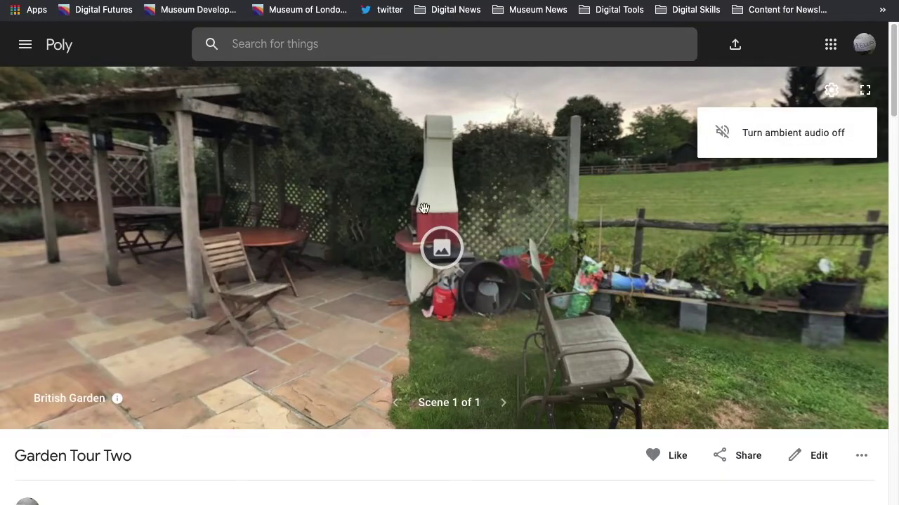
- Look around the published 360 scene from the barbecue to the pond, bridge and lawn
left_click_drag(463, 247, 401, 272)
left_click_drag(297, 251, 396, 253)
left_click_drag(327, 245, 383, 260)
left_click_drag(302, 253, 496, 231)
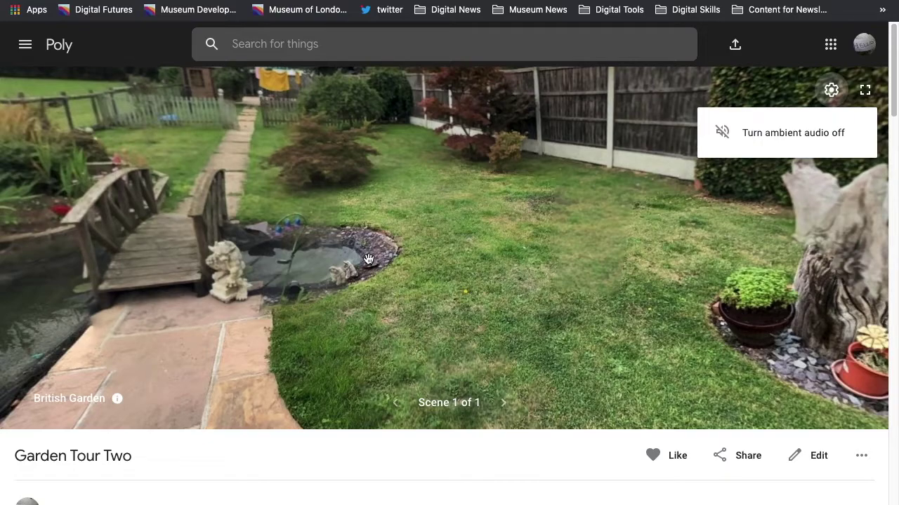
- Show the tour's embed code through its sharing options, select the whole iframe snippet and return to the published tour
left_click(730, 457)
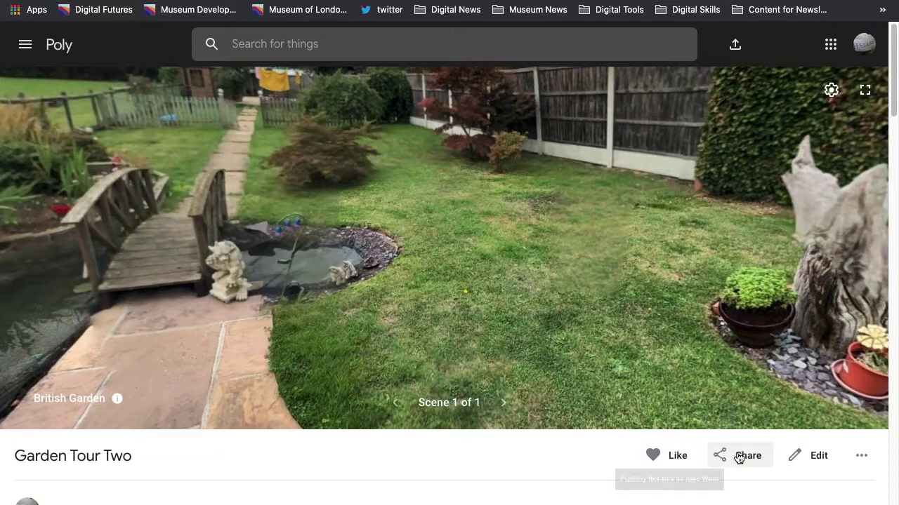
left_click(724, 457)
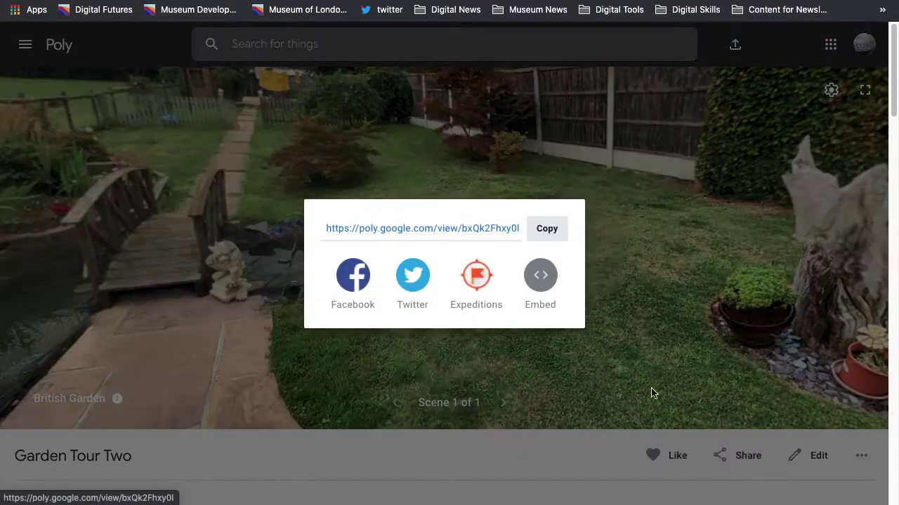
left_click(545, 275)
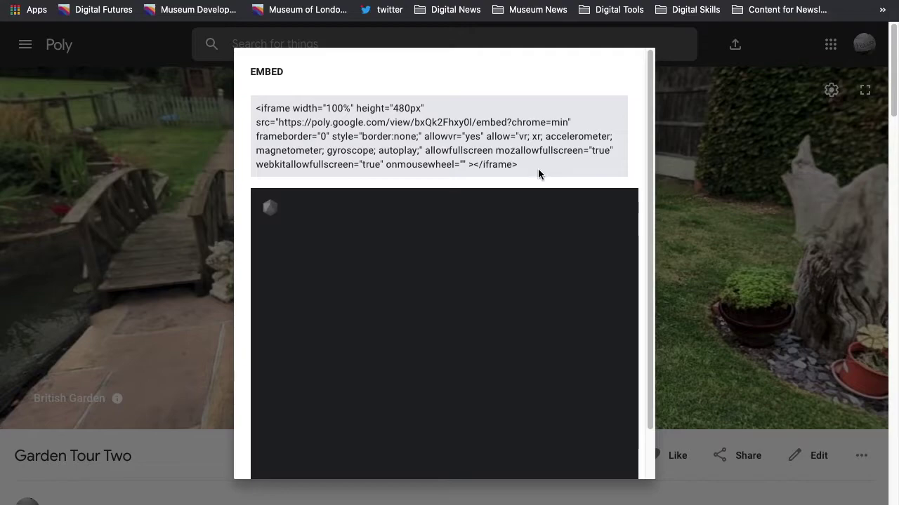
left_click_drag(522, 164, 244, 109)
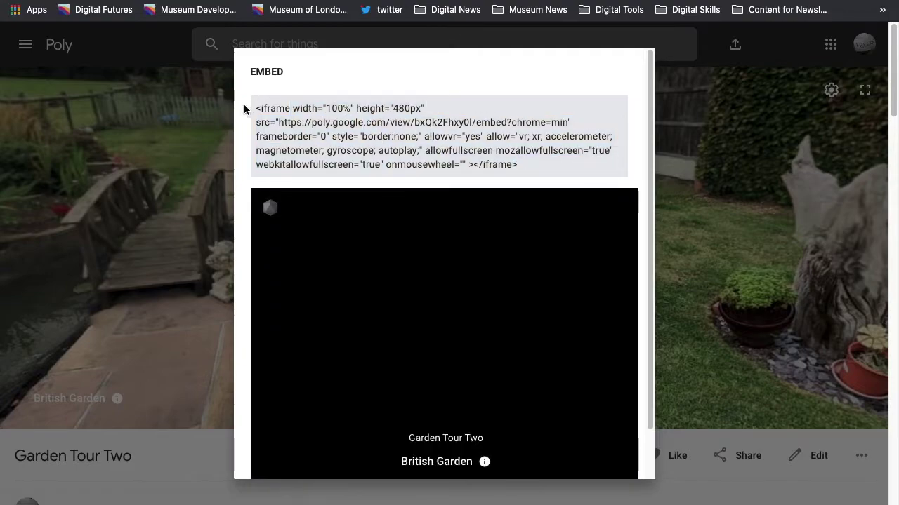
left_click(261, 111)
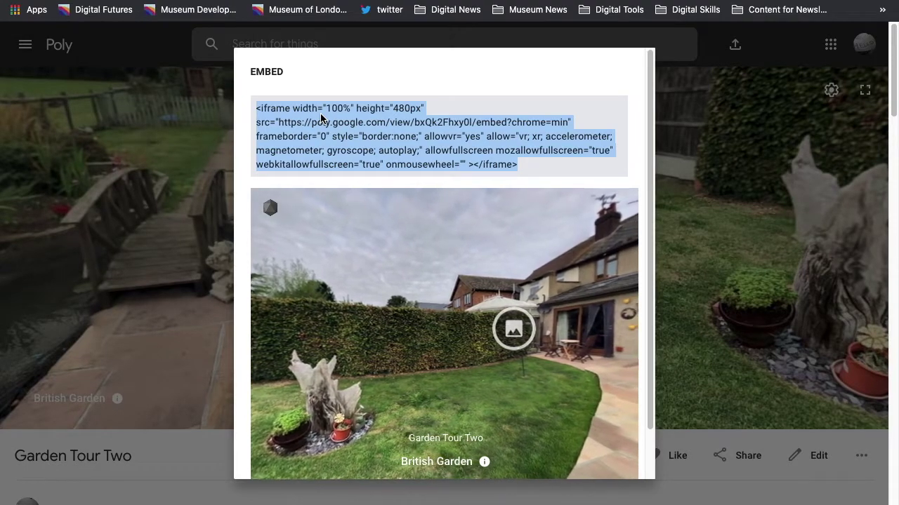
key("Escape")
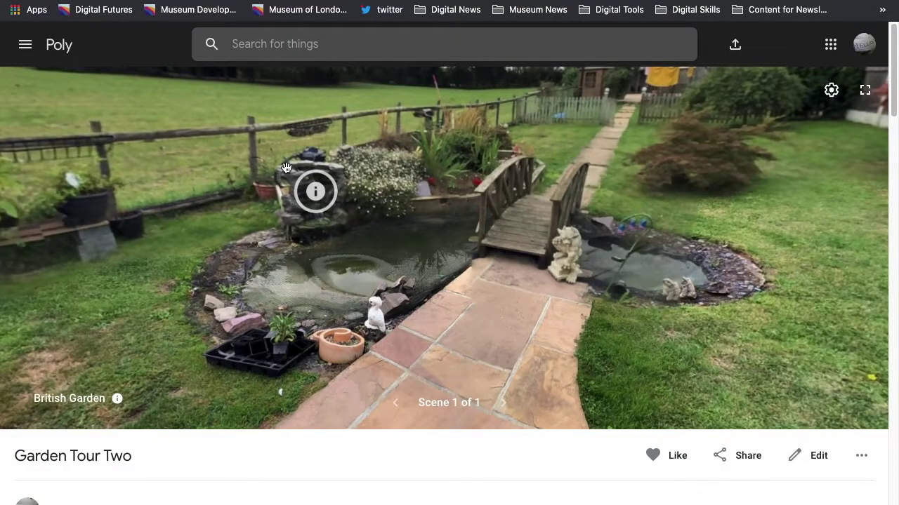